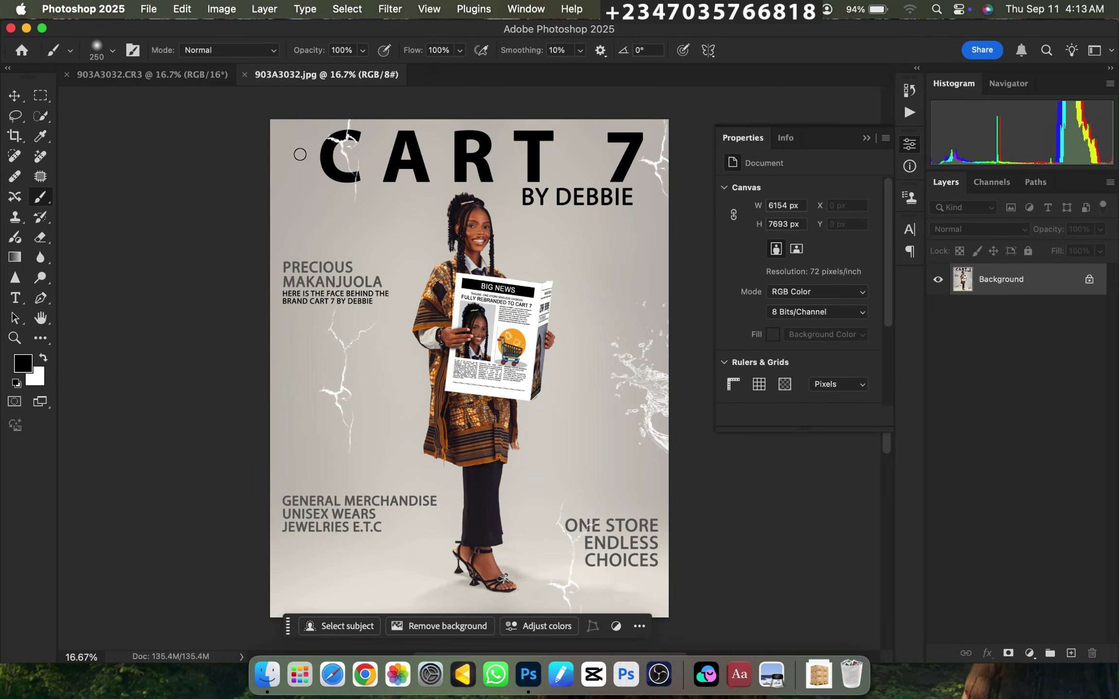
Compare the finished cover design in 903A3032.jpg with the original photo of the woman holding a box in 903A3032.CR3.
key(super+plus)
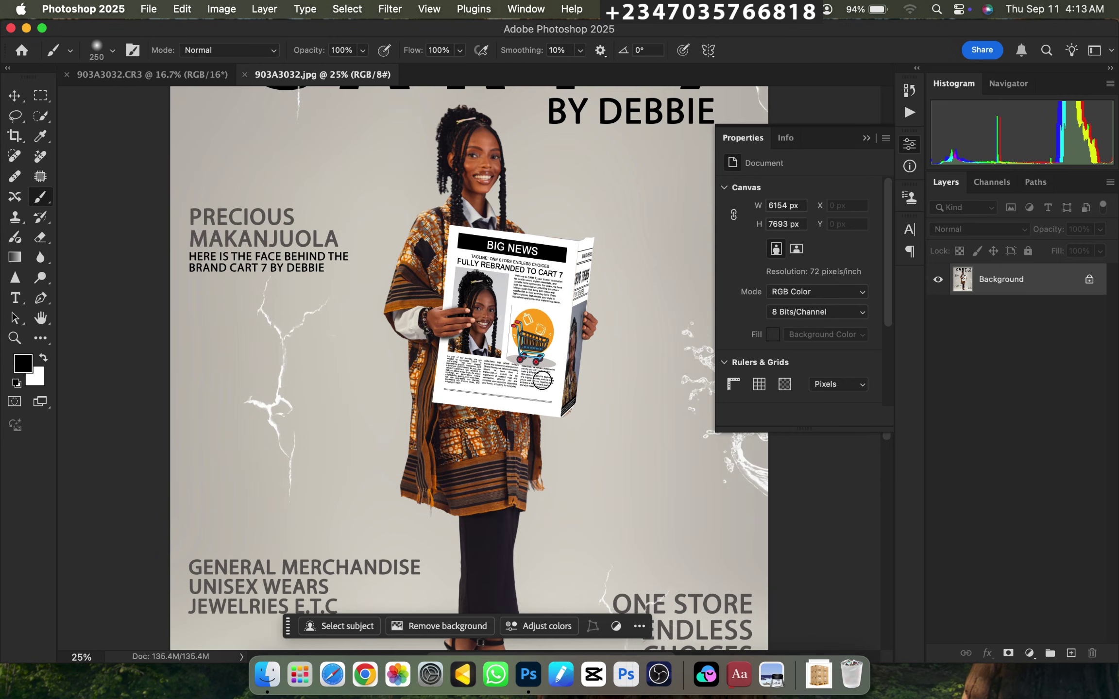
key(super+minus)
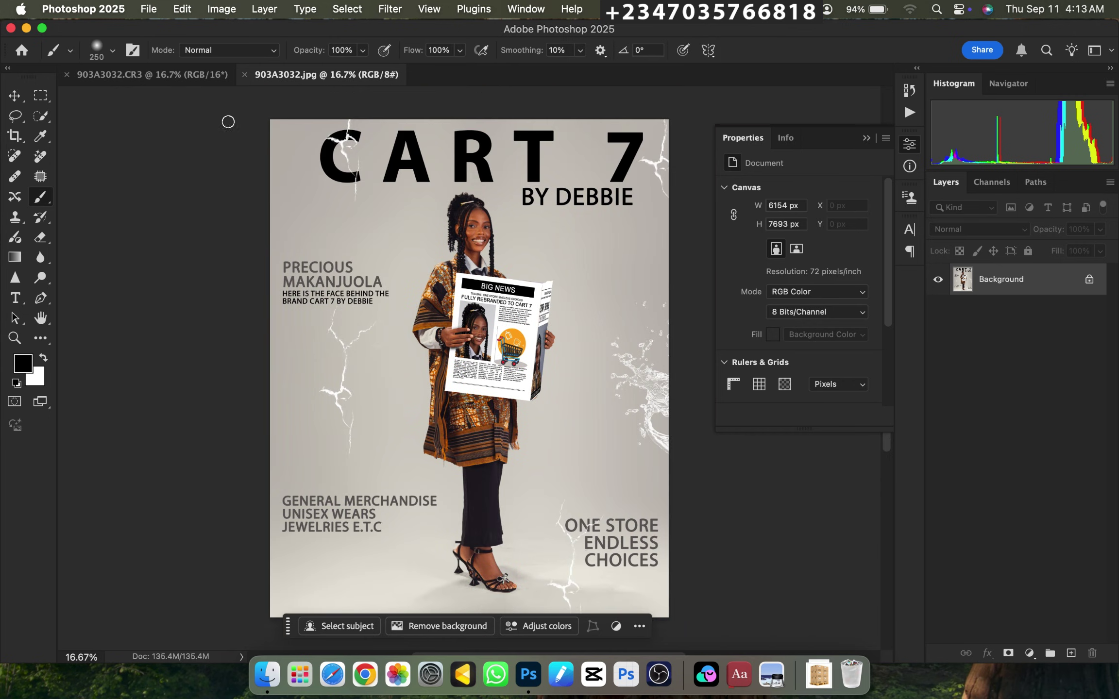
click(179, 78)
key(super+plus)
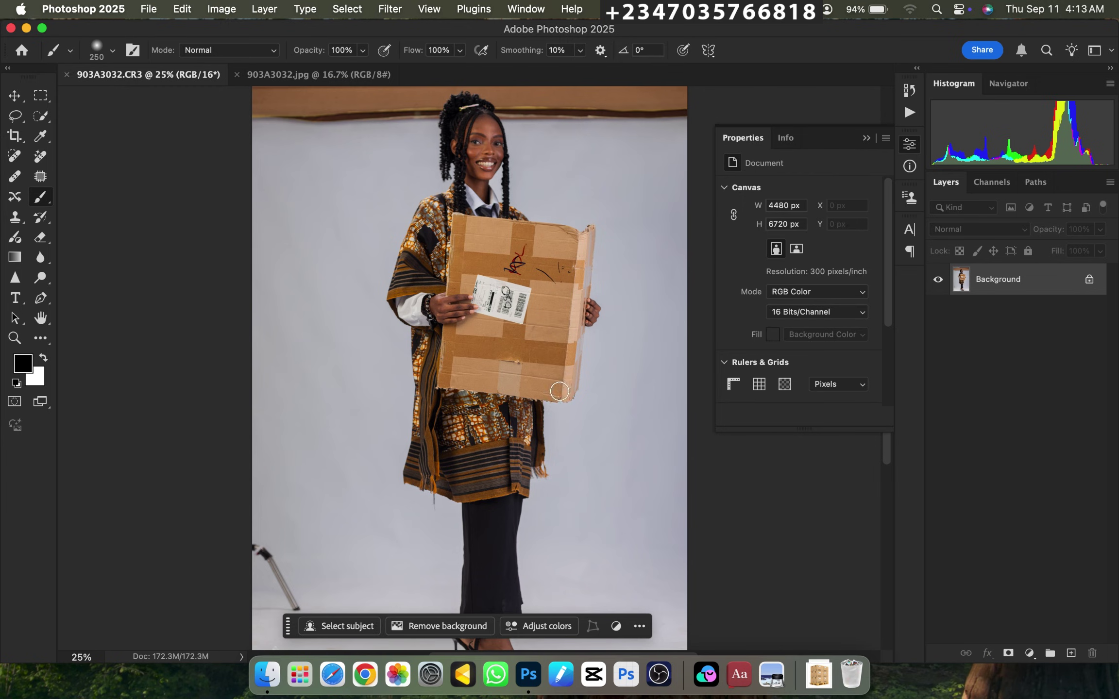
click(318, 73)
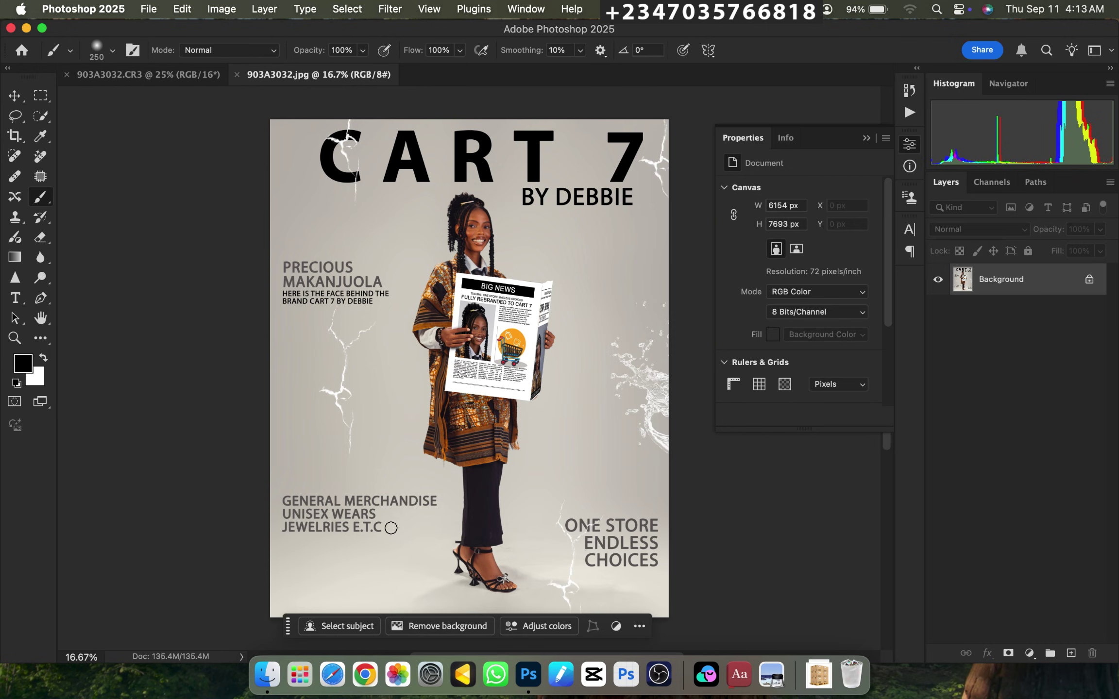
key(super+equal)
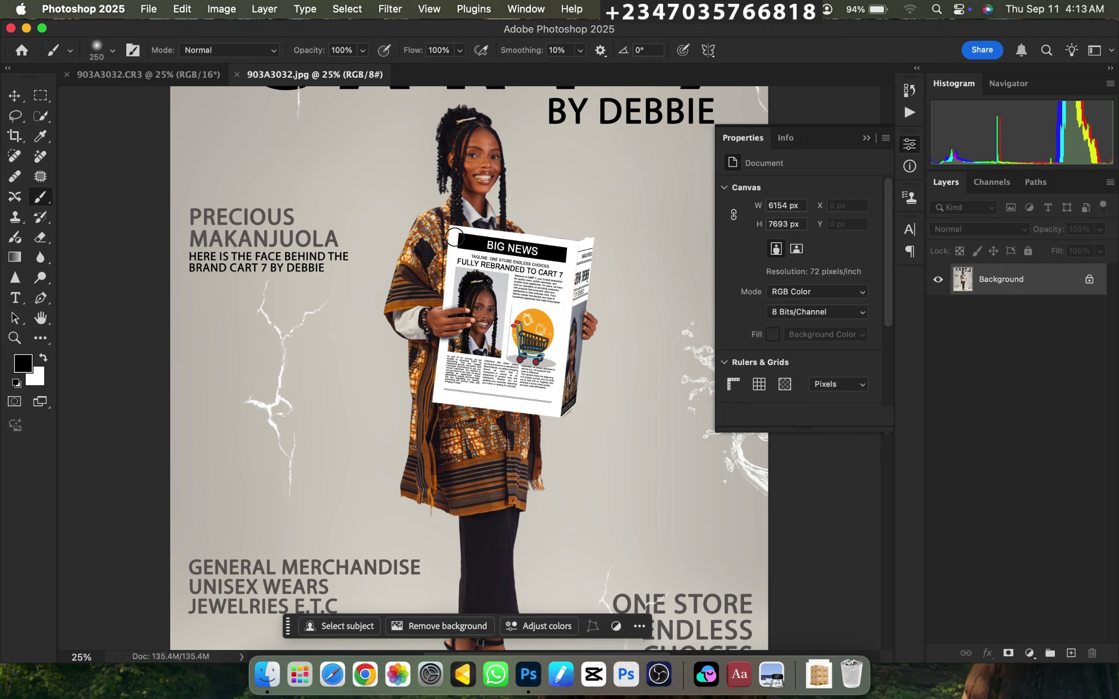
click(193, 75)
key(super+minus)
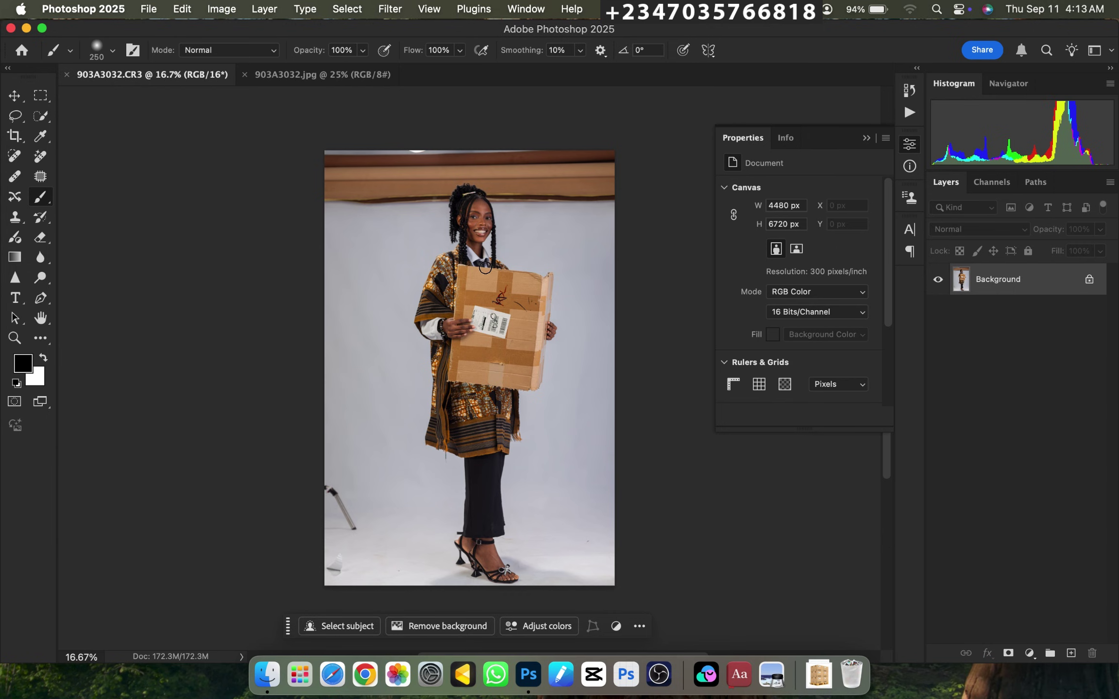
Expand the original photo's canvas with a 4:5 crop that extends beyond the picture on all sides, to 5800 x 7250 px.
key(c)
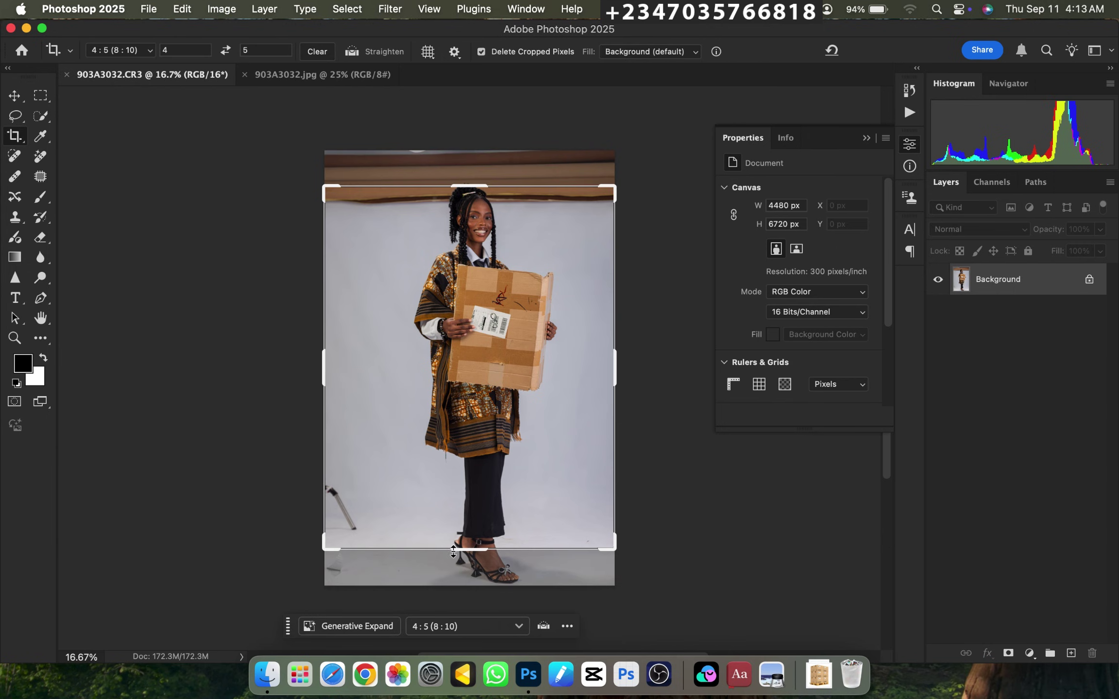
drag(462, 553, 464, 590)
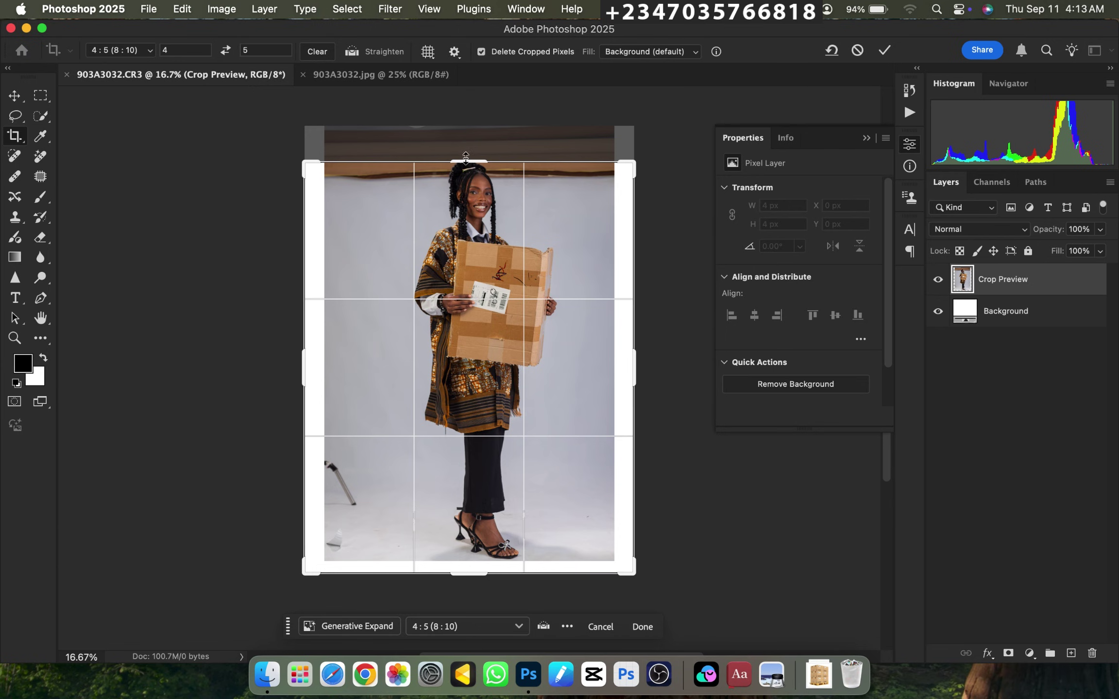
drag(466, 158, 469, 133)
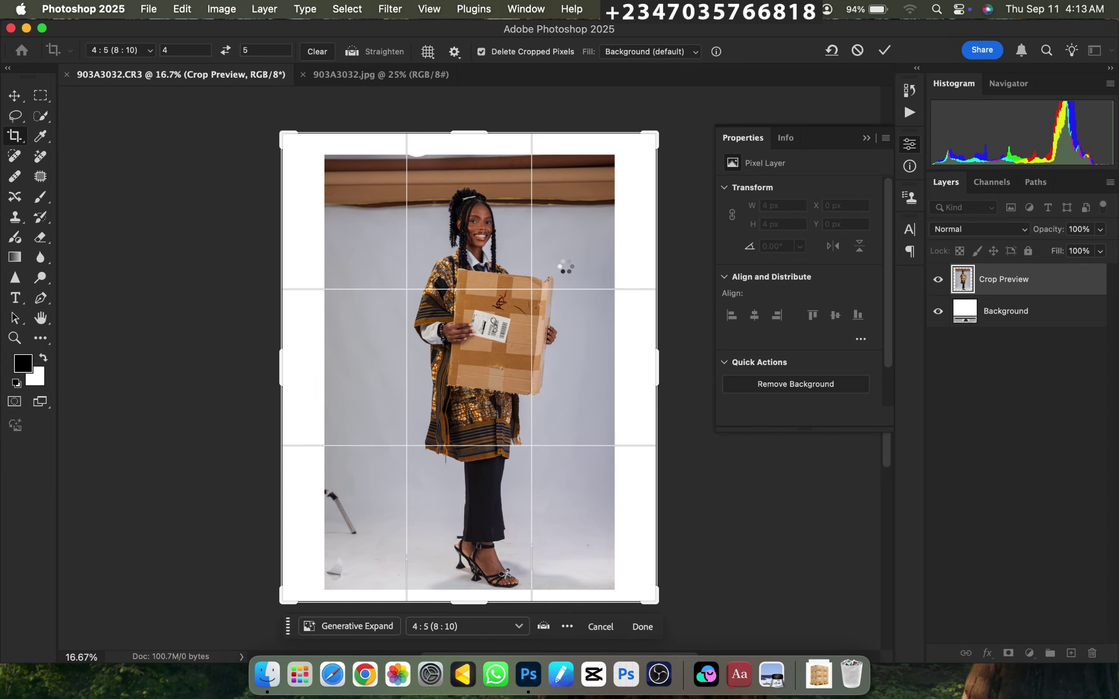
With the Polygonal Lasso, trace the left edge of the box's front face from the hand up to its upper corner.
key(super+equal)
key(super+equal)
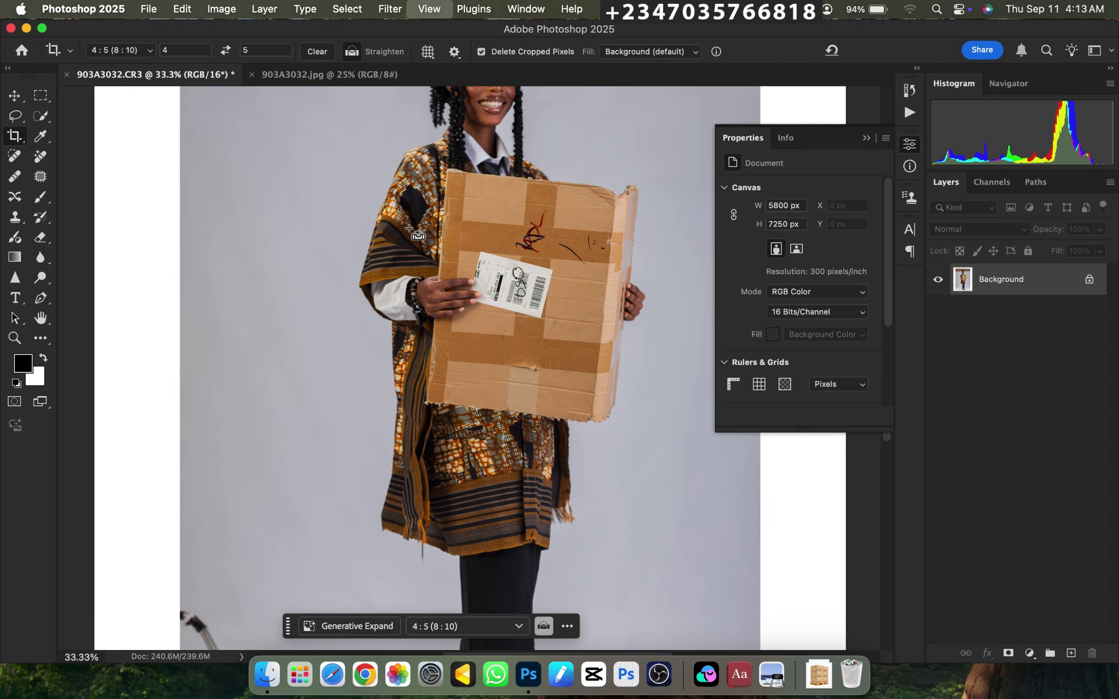
key(super+equal)
scroll(472, 258, up, 5)
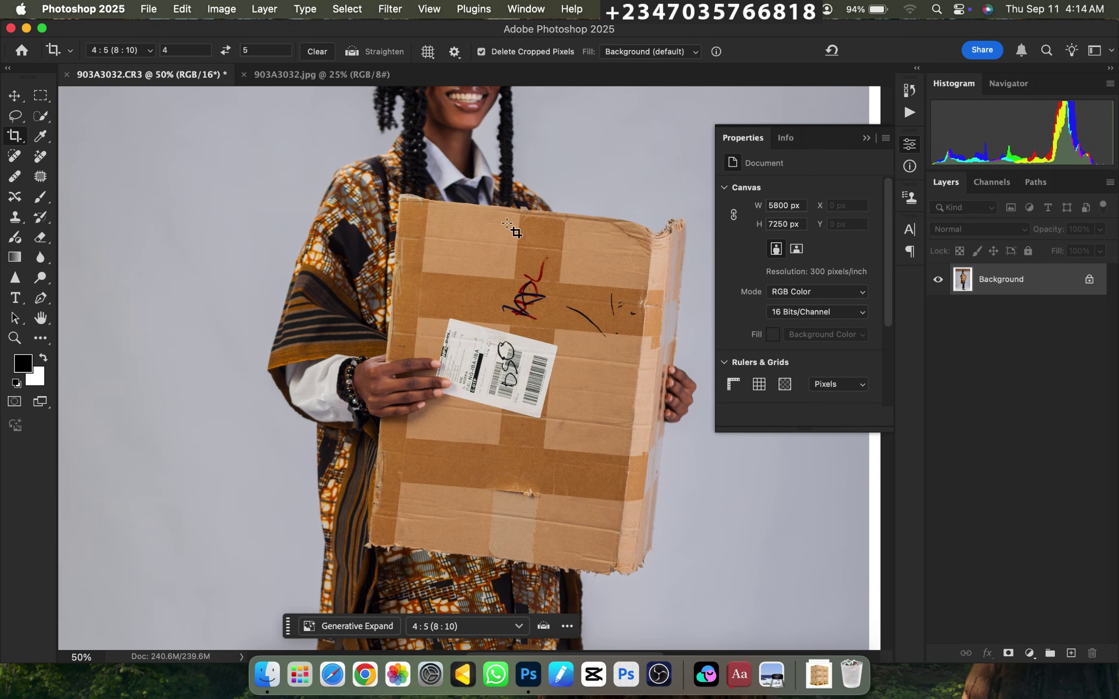
key(super+equal)
drag(420, 283, 595, 228)
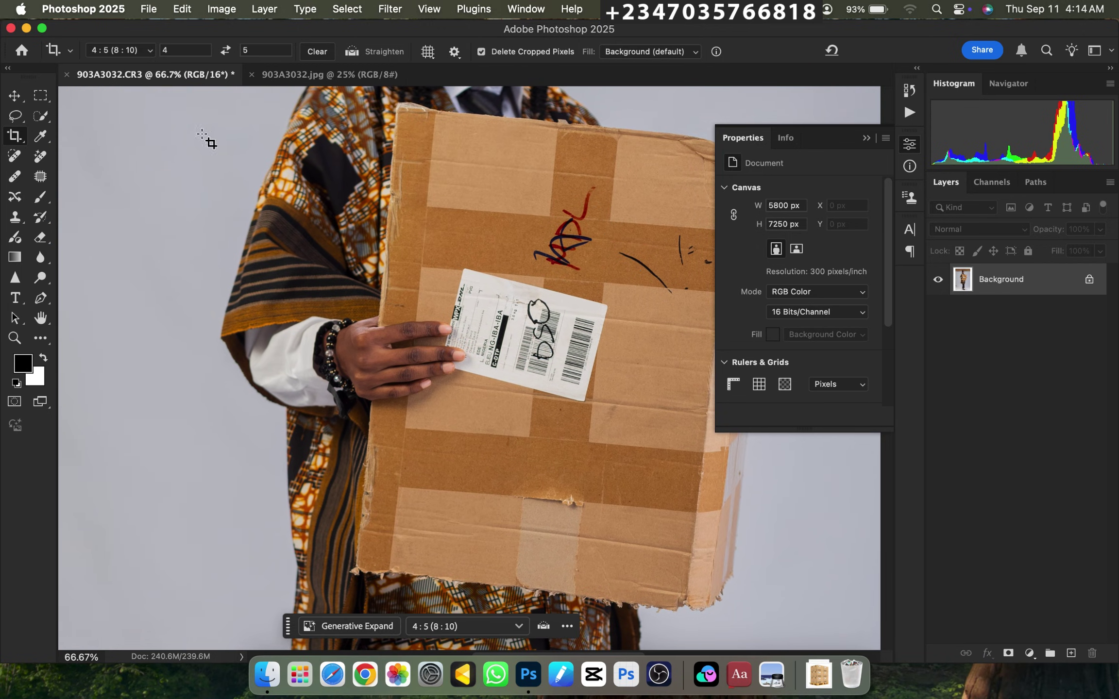
click(15, 118)
right_click(14, 118)
click(78, 141)
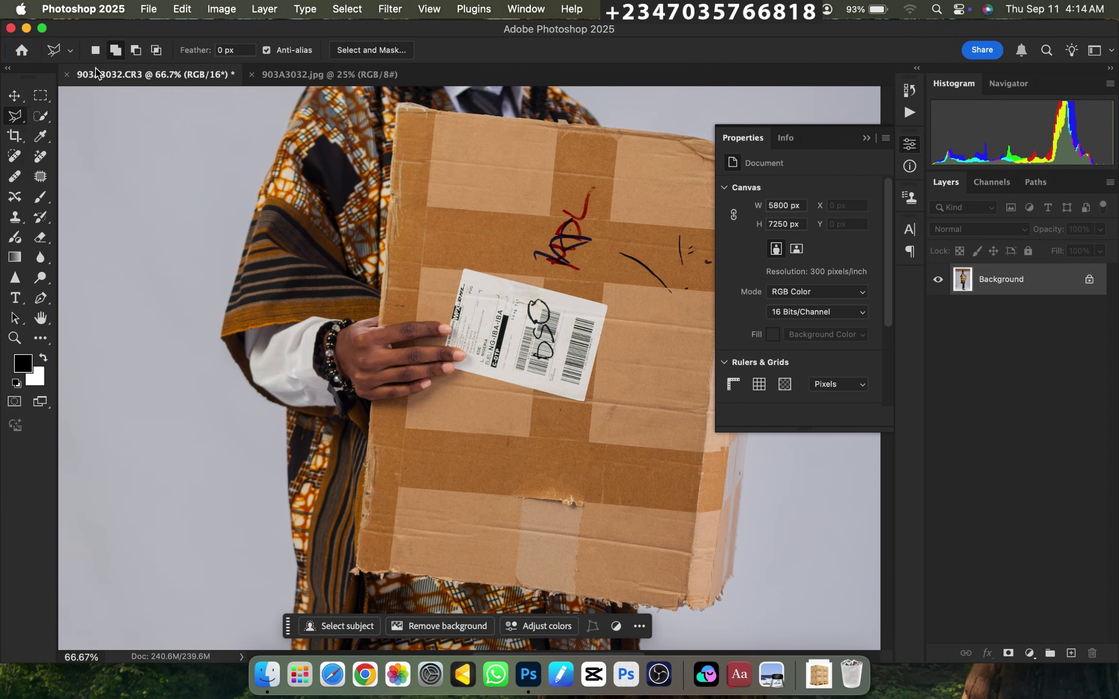
scroll(369, 467, up, 6)
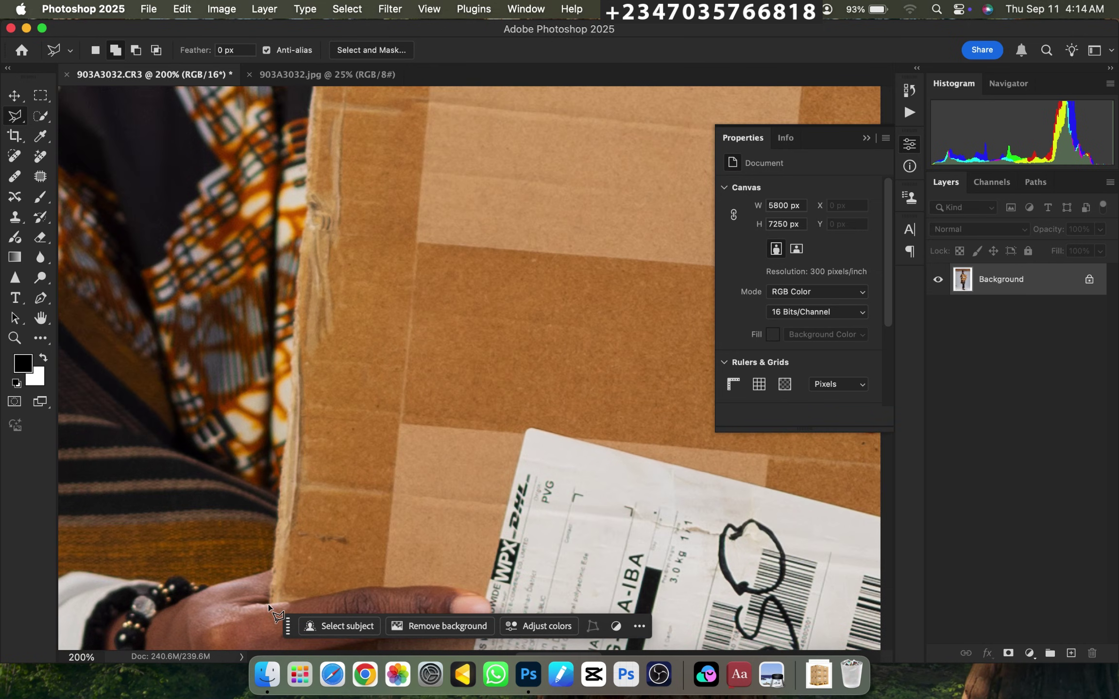
click(268, 604)
scroll(284, 350, up, 5)
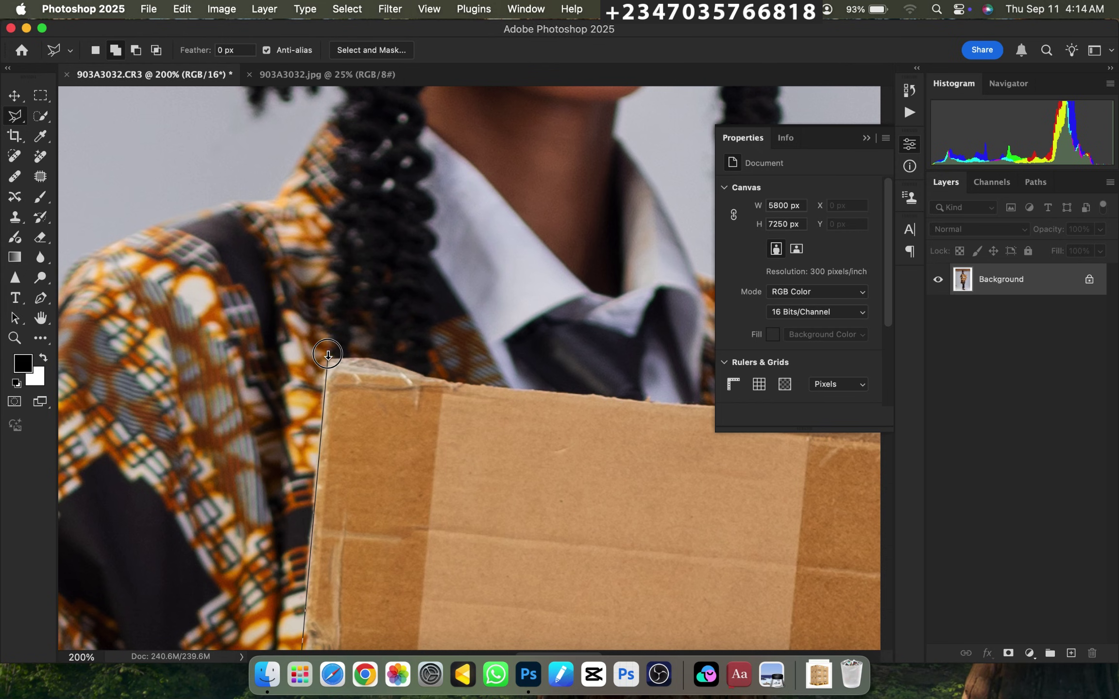
key(BackSpace)
click(326, 355)
Continue the lasso outline along the box's top edge to the far corner and close the selection.
scroll(384, 372, right, 10)
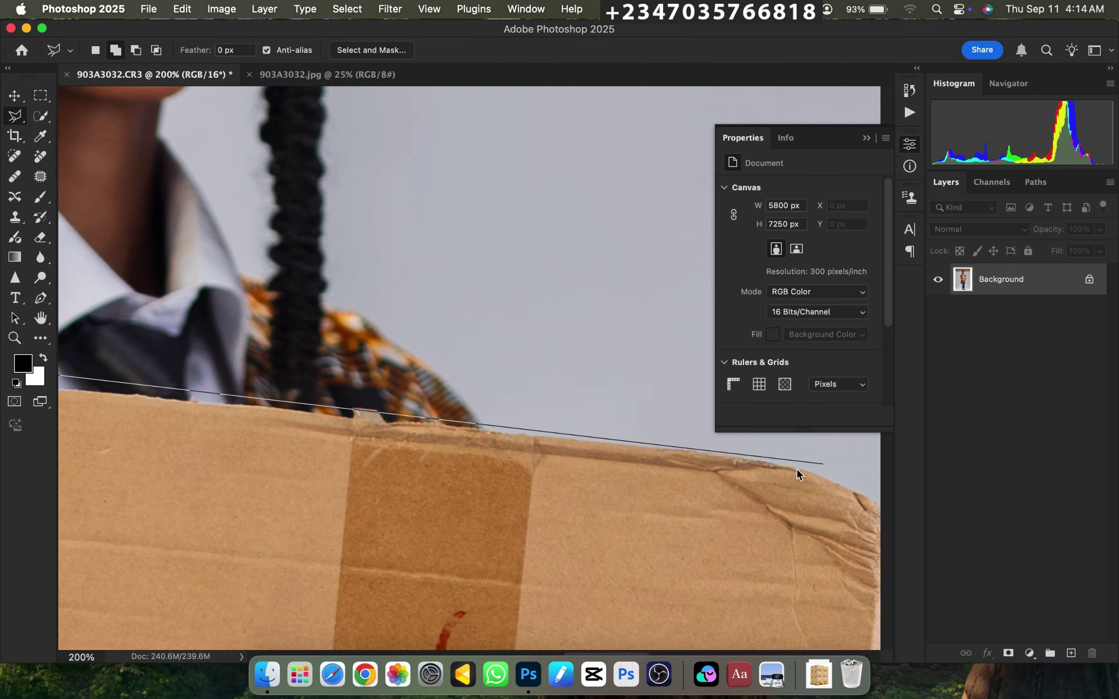
click(792, 466)
key(super+minus)
key(super+minus)
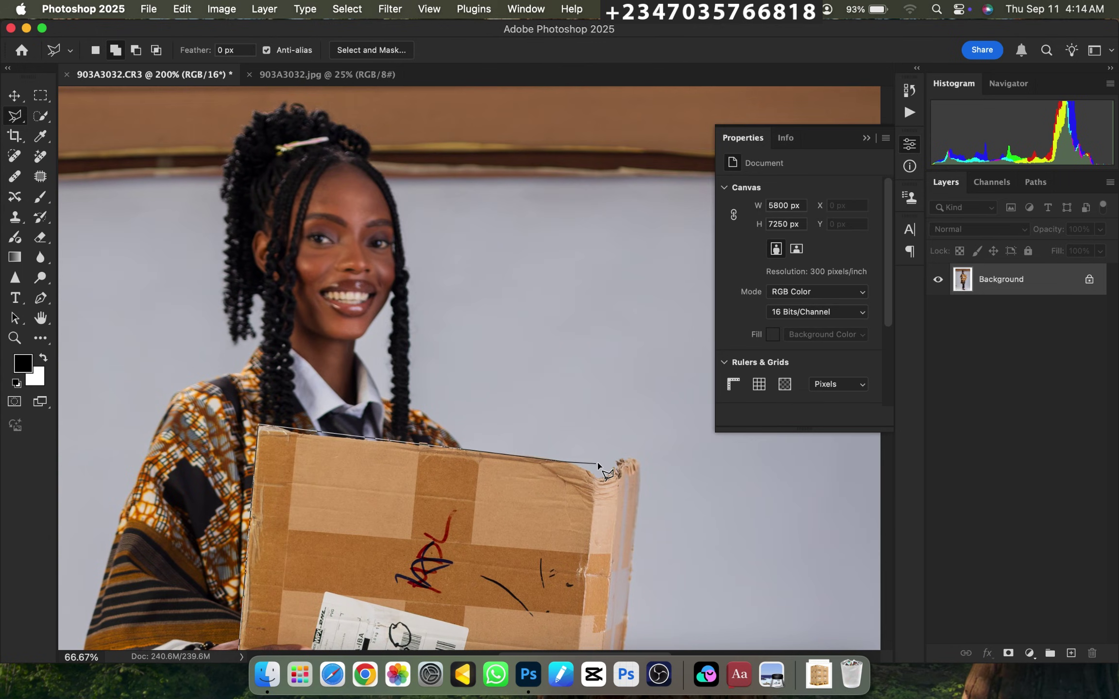
double_click(611, 466)
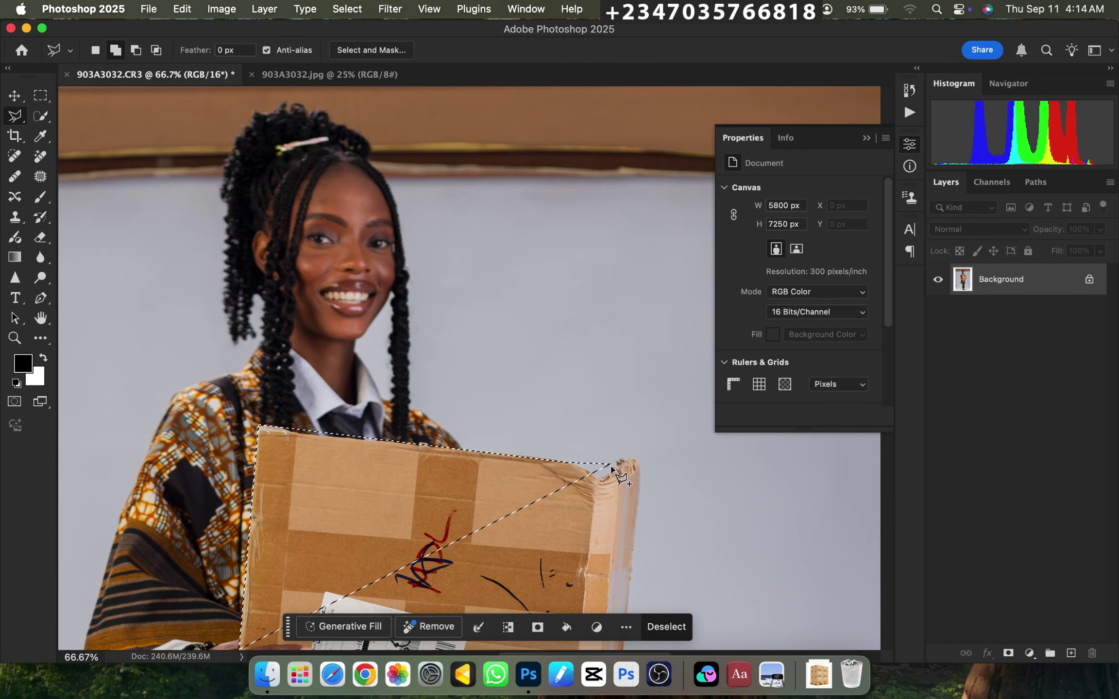
Add a lasso outline running down the front face's right edge, along the bottom edge, and up the left edge to the hand.
key(super+minus)
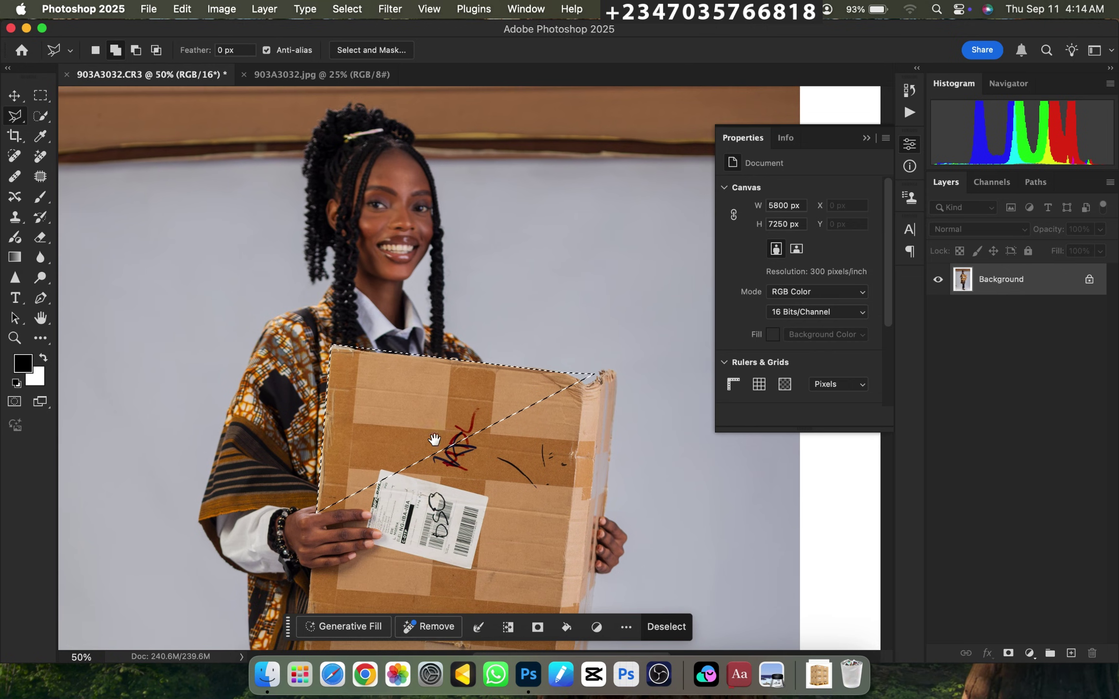
key(super+plus)
drag(575, 396, 481, 263)
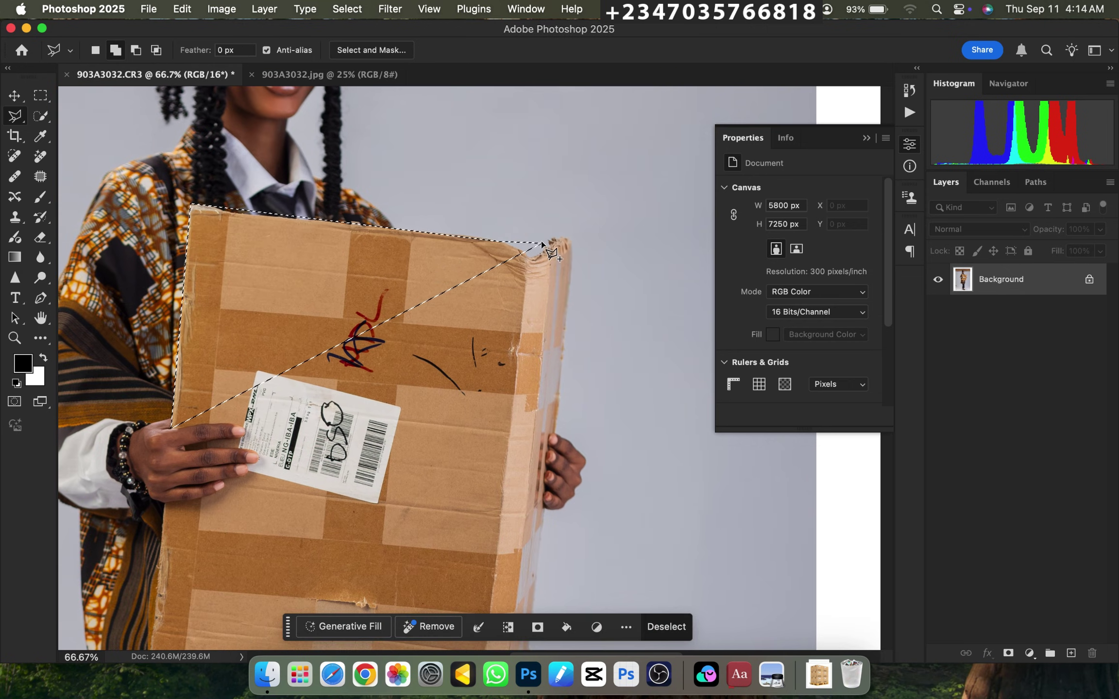
click(543, 243)
scroll(505, 585, down, 7)
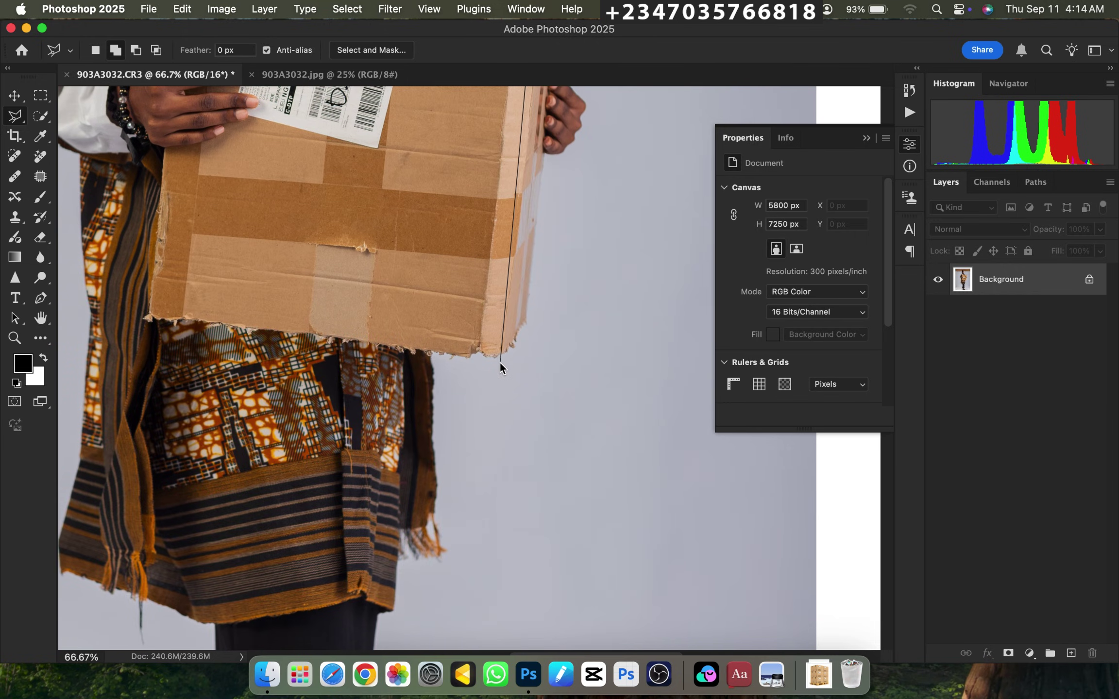
click(498, 361)
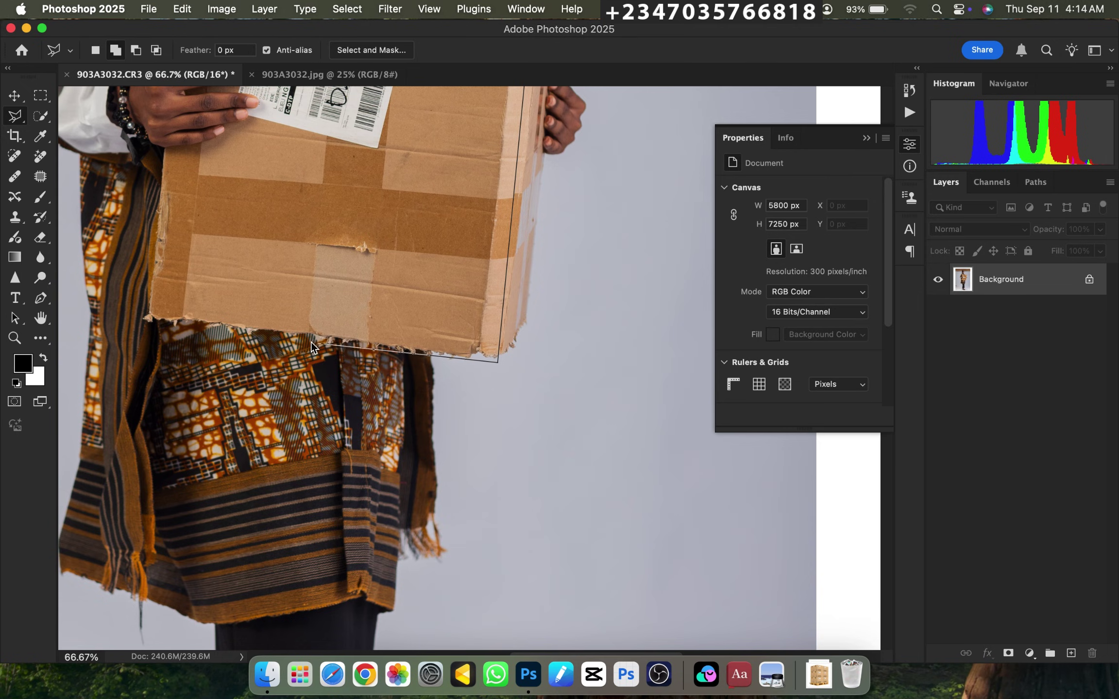
click(145, 320)
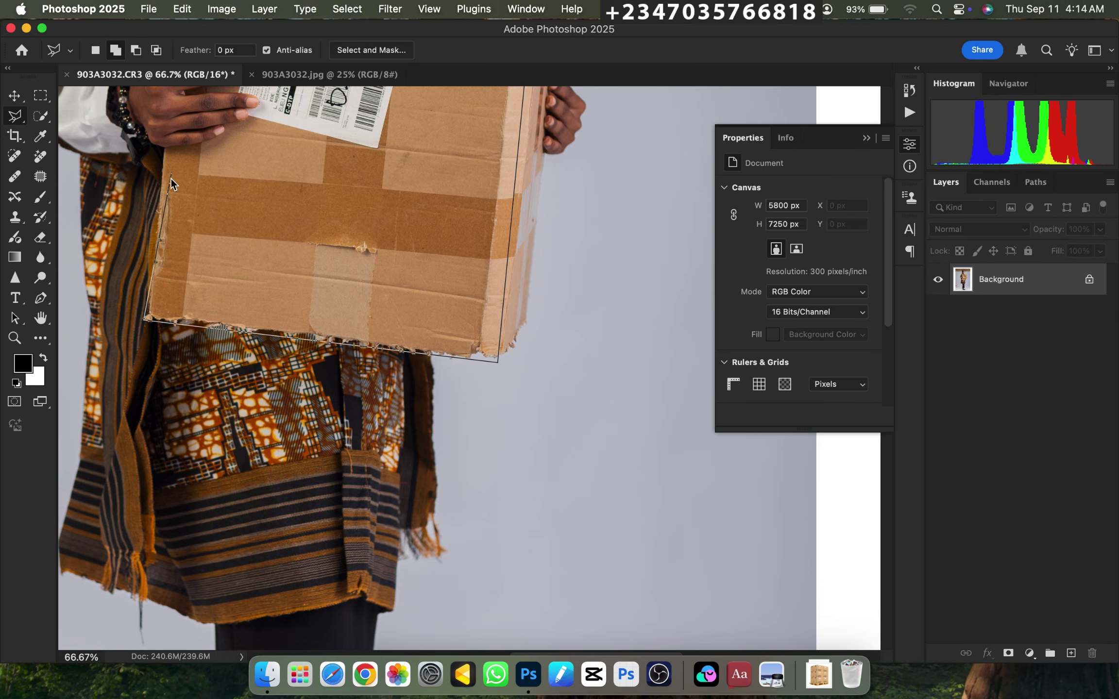
click(163, 148)
Trace around the fingers on the box and close the outline inside the existing selection, leaving the hand out.
super+click(163, 147)
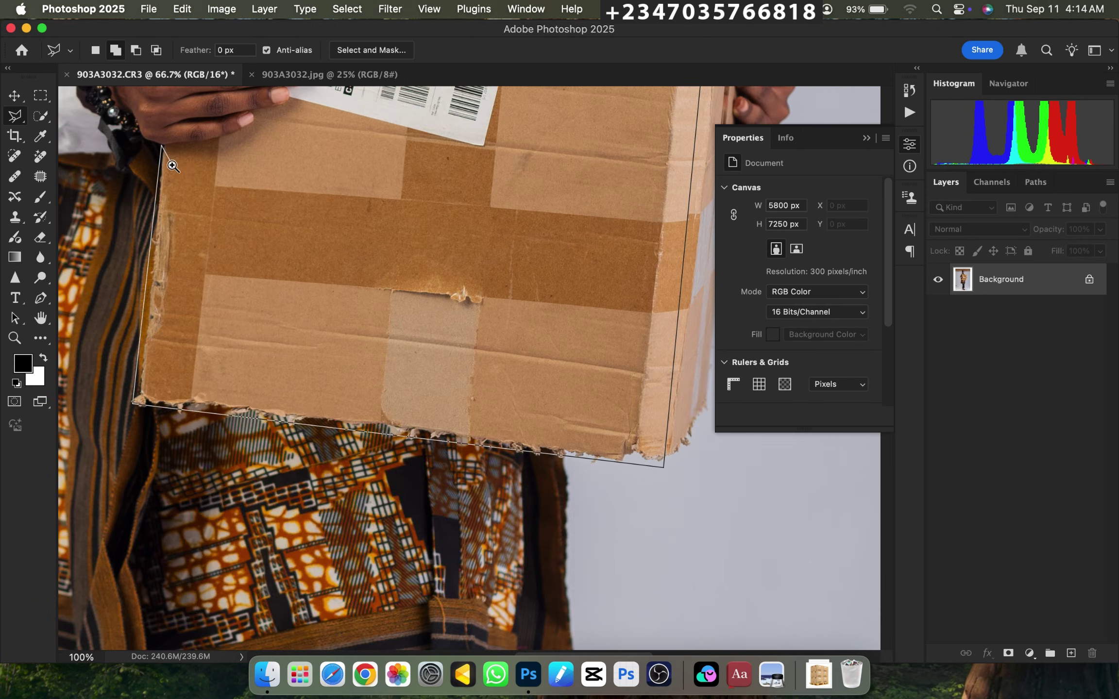
super+click(172, 165)
scroll(243, 340, up, 5)
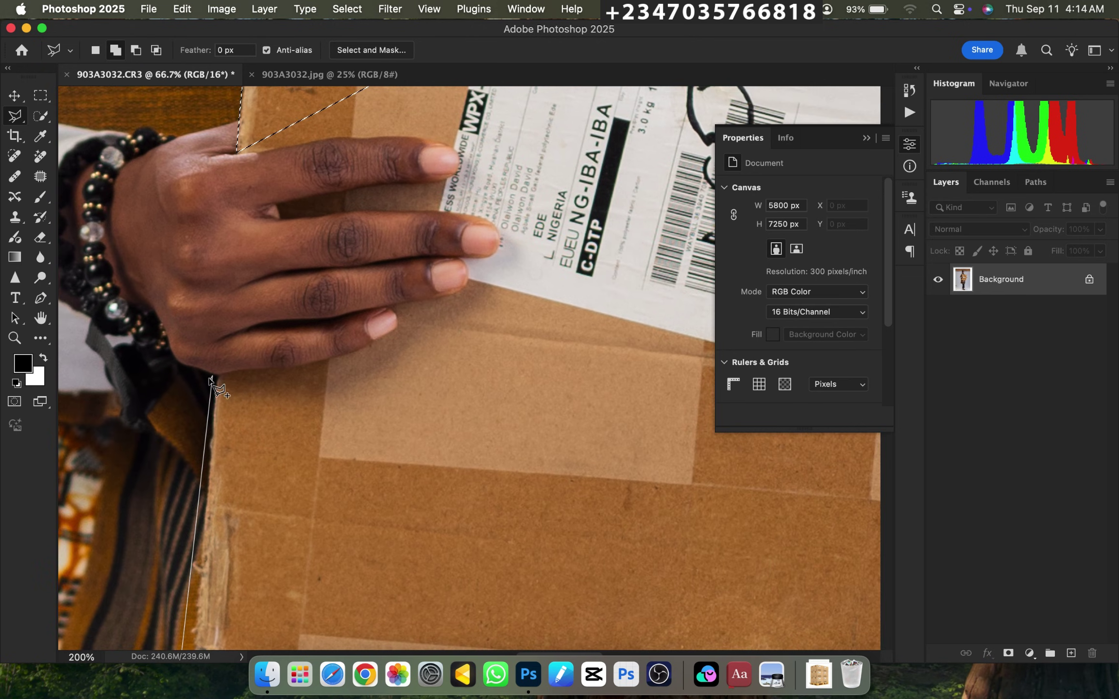
mouse_move(237, 374)
mouse_down()
mouse_move(367, 349)
mouse_move(400, 327)
mouse_move(390, 309)
mouse_move(475, 292)
mouse_move(432, 305)
mouse_move(466, 289)
mouse_move(460, 257)
mouse_move(502, 254)
mouse_move(479, 215)
mouse_move(282, 223)
mouse_move(277, 206)
mouse_move(443, 185)
mouse_move(462, 163)
mouse_move(434, 139)
mouse_move(284, 150)
mouse_up()
key(super+minus)
key(super+minus)
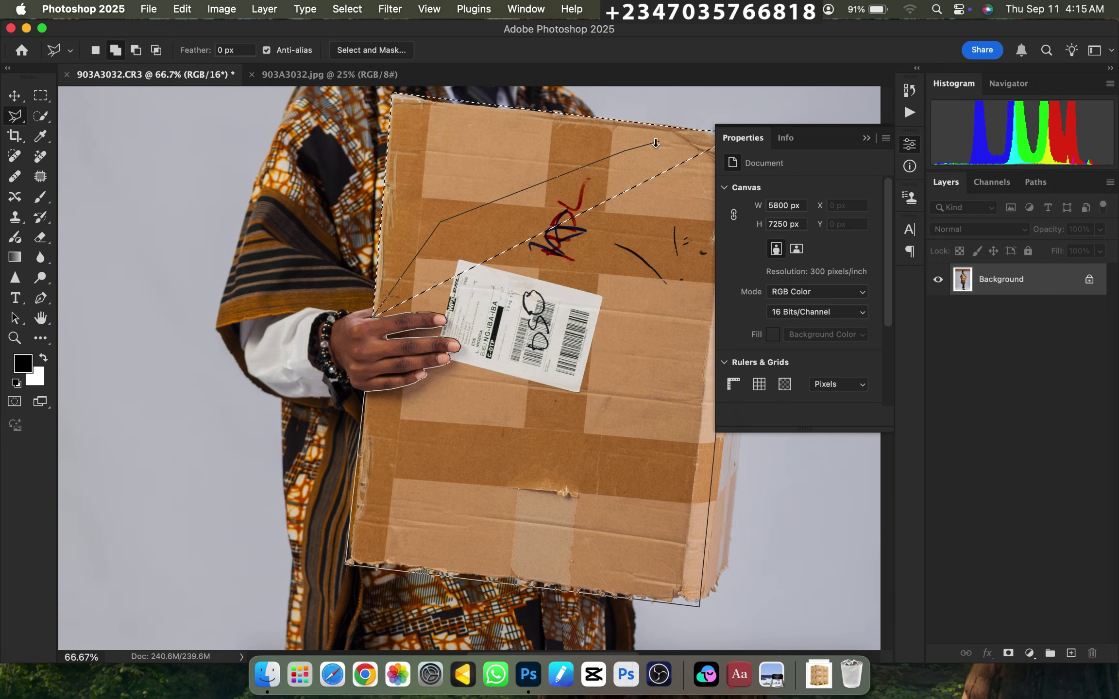
key(super+minus)
key(Return)
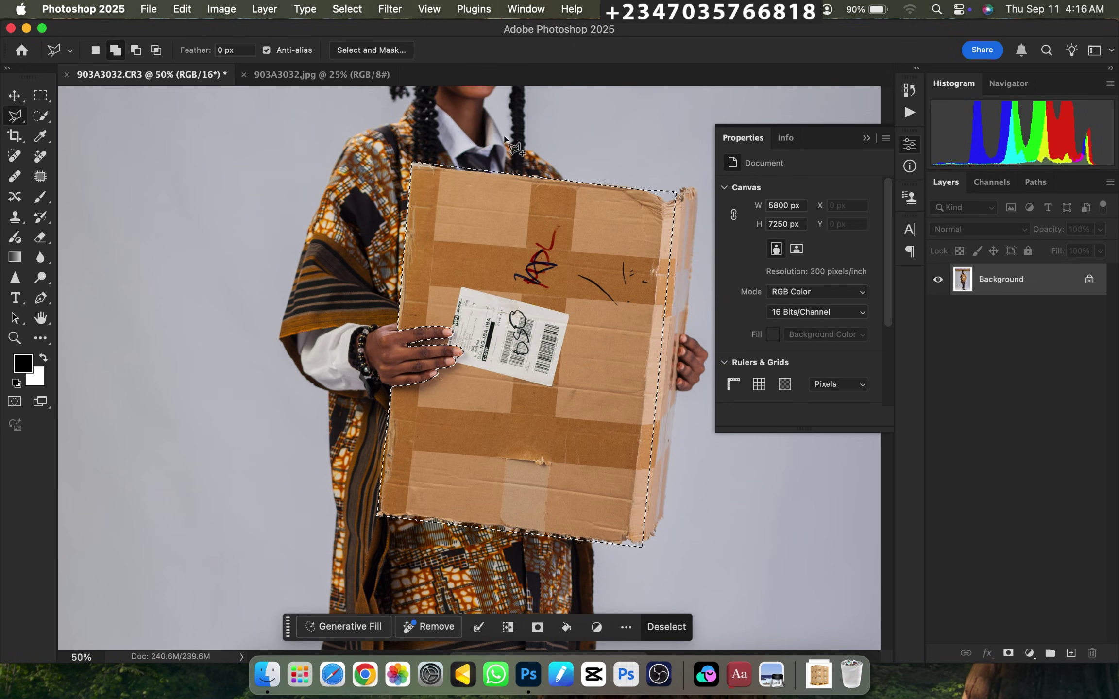
Copy the selected front face of the box to a new layer and check the cut-out by briefly hiding the Background layer.
key(super+minus)
key(super+equal)
key(super+minus)
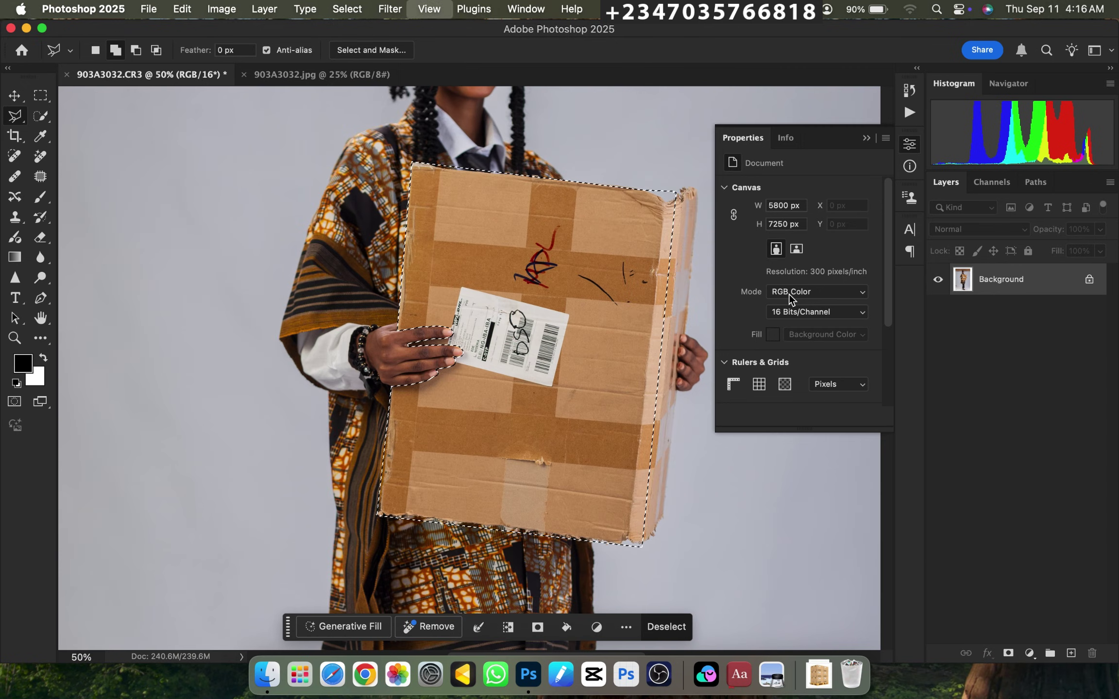
key(super+j)
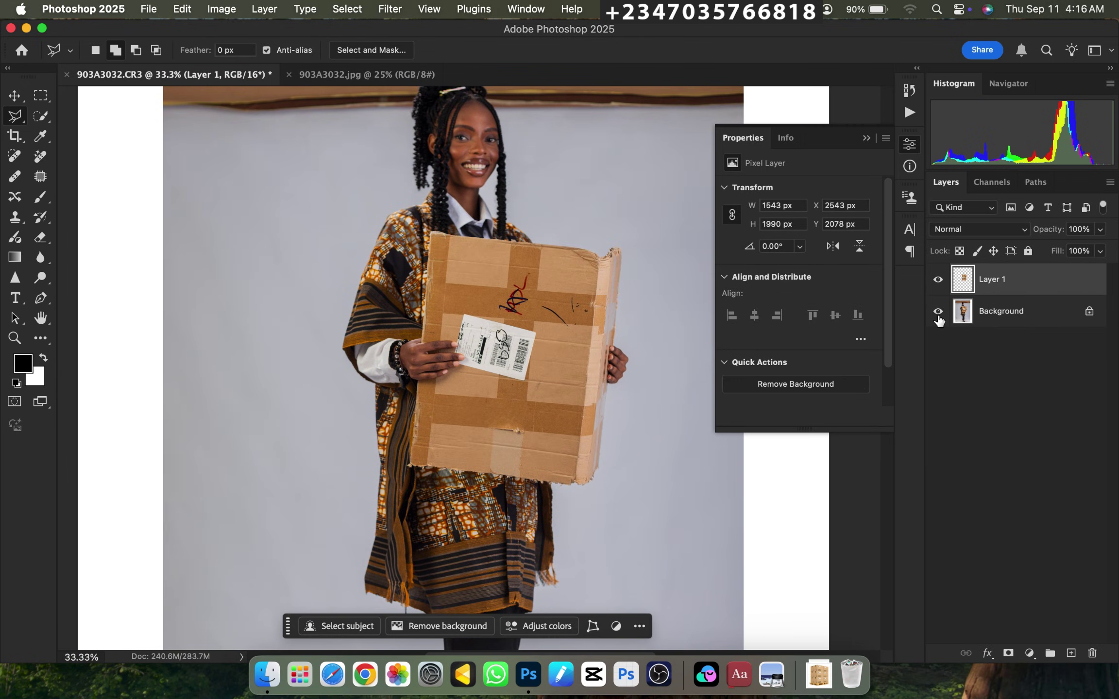
click(937, 312)
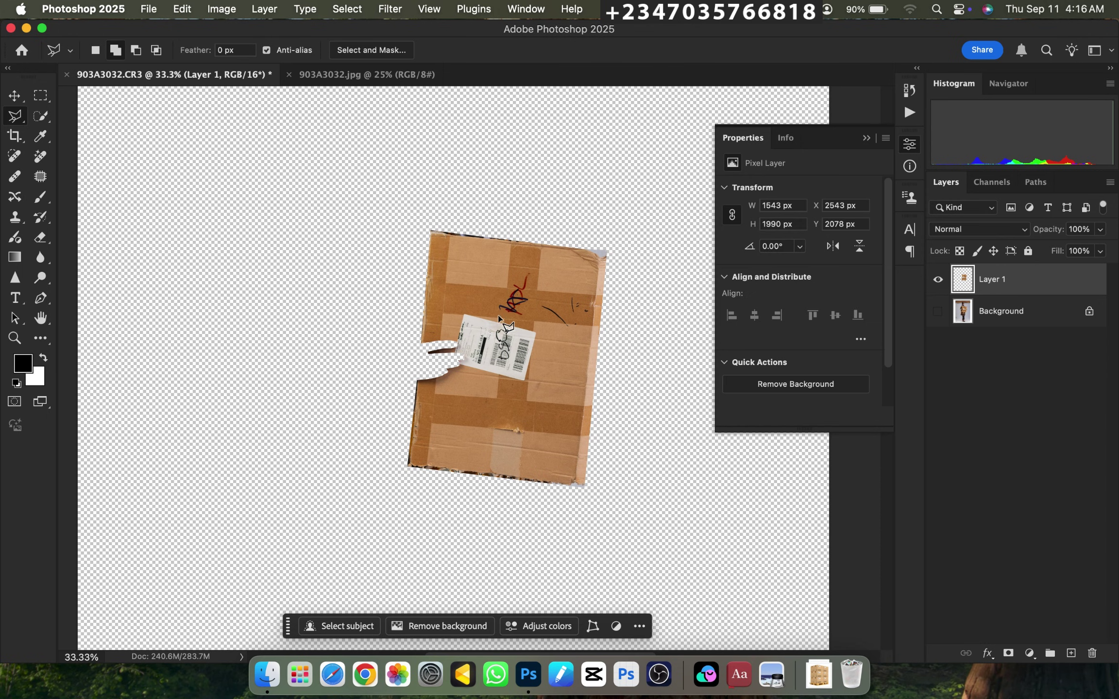
click(938, 312)
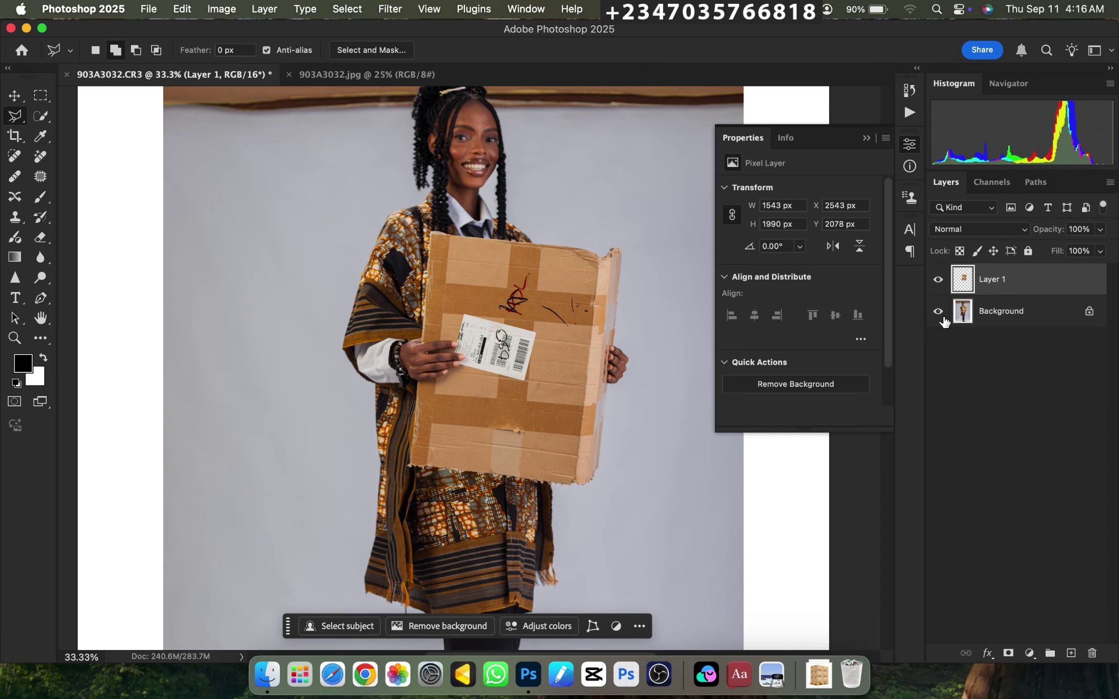
On the Background layer, start a polygonal lasso outline of the box's side face down the shared front edge and across the bottom.
key(super+plus)
click(1010, 318)
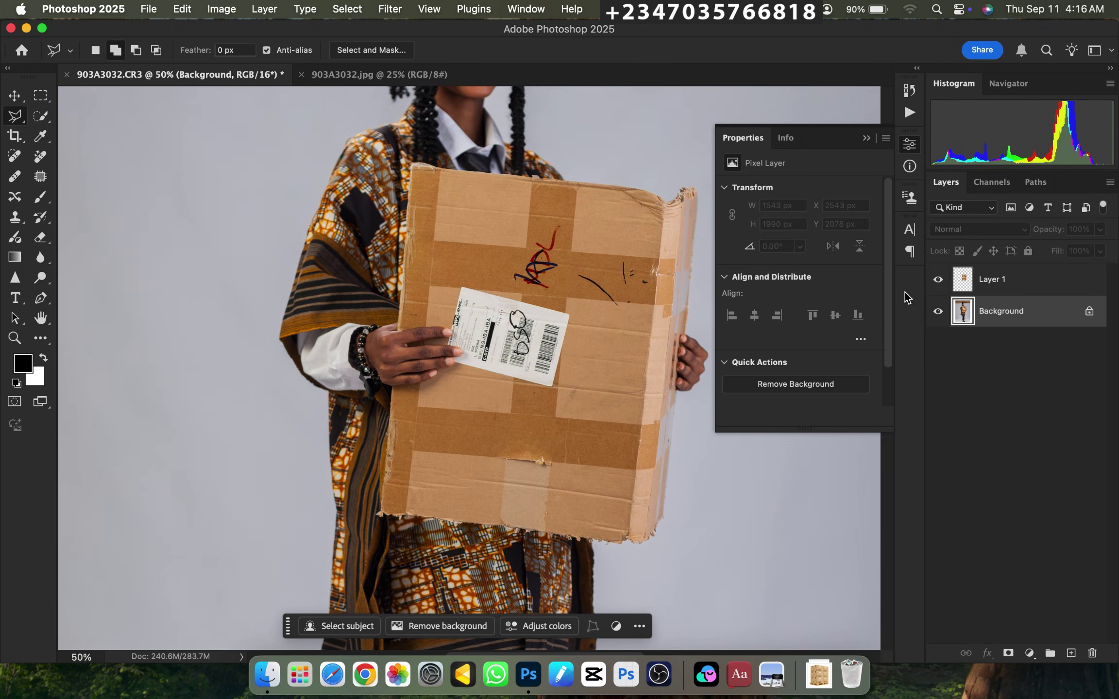
key(super+plus)
drag(662, 263, 412, 213)
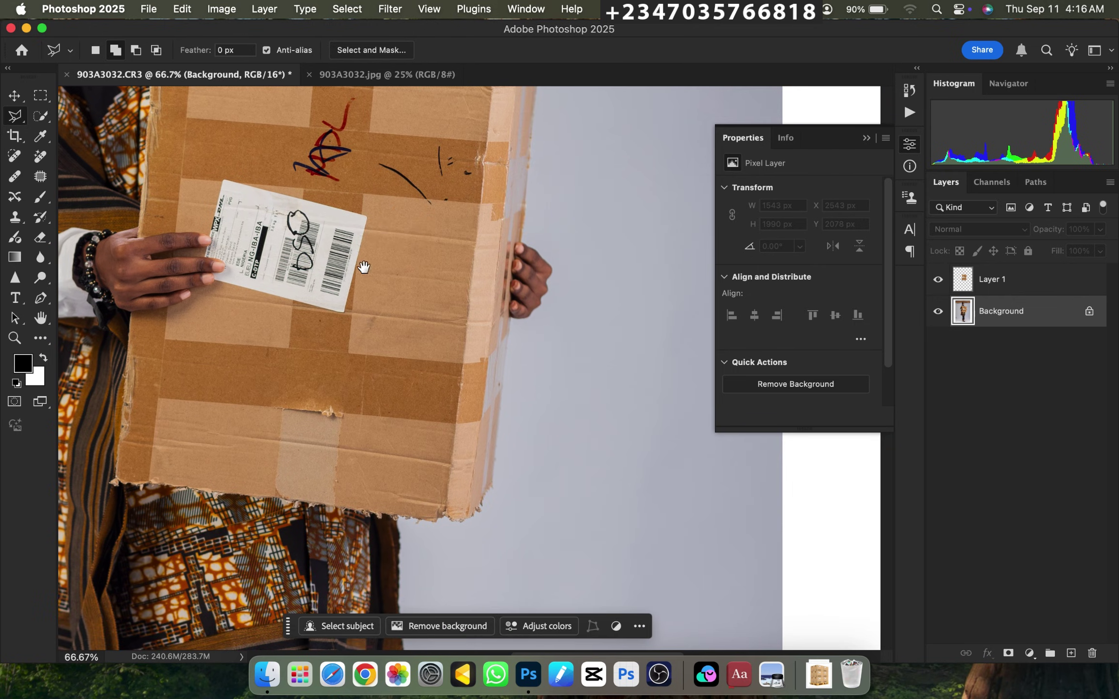
scroll(430, 382, up, 5)
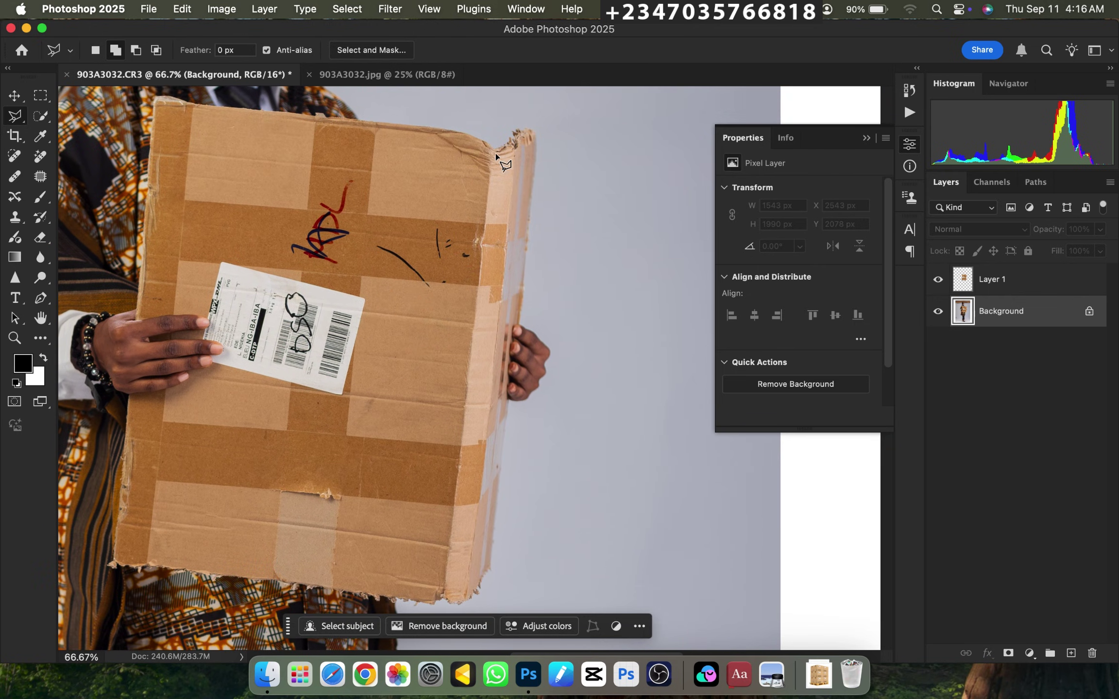
click(497, 152)
click(495, 153)
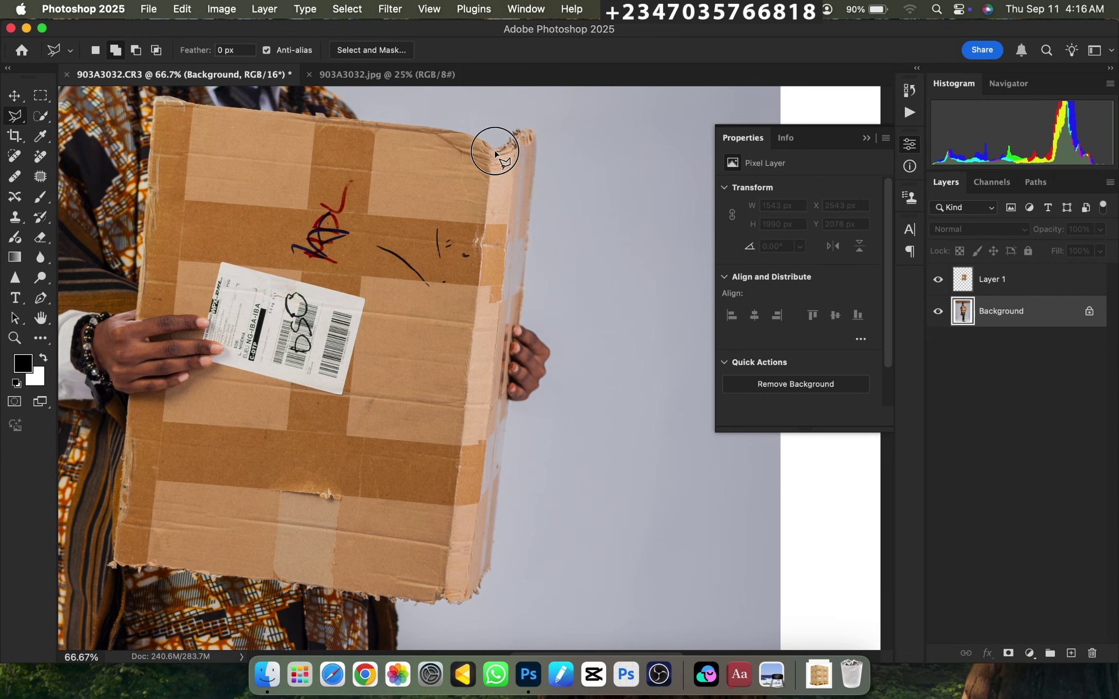
click(447, 604)
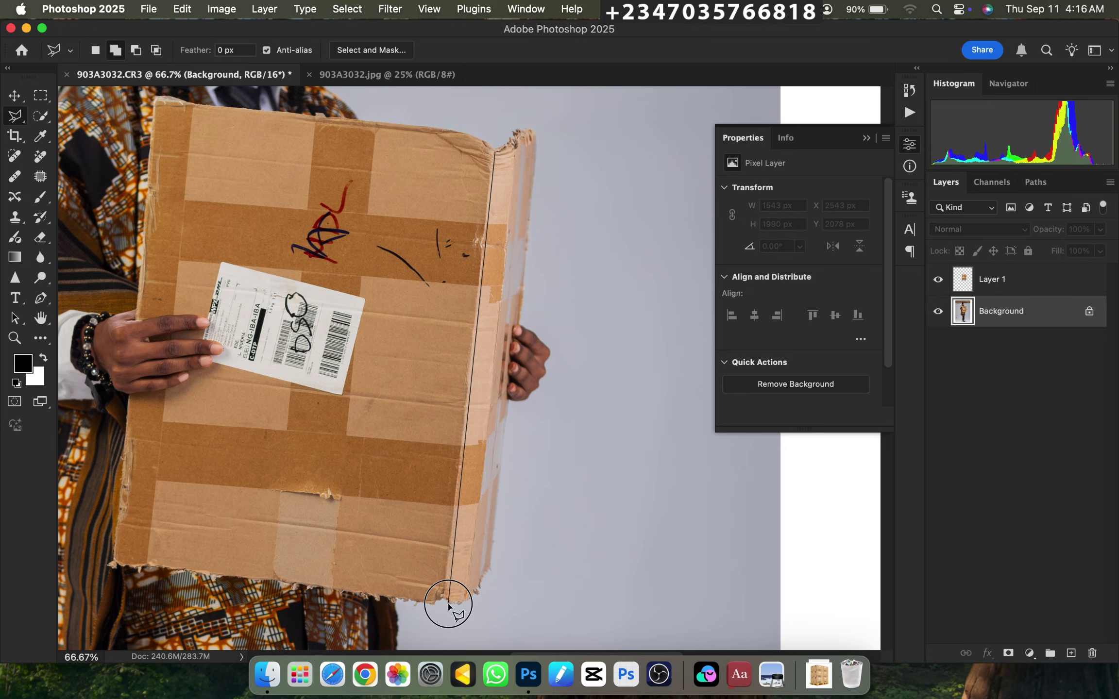
click(490, 569)
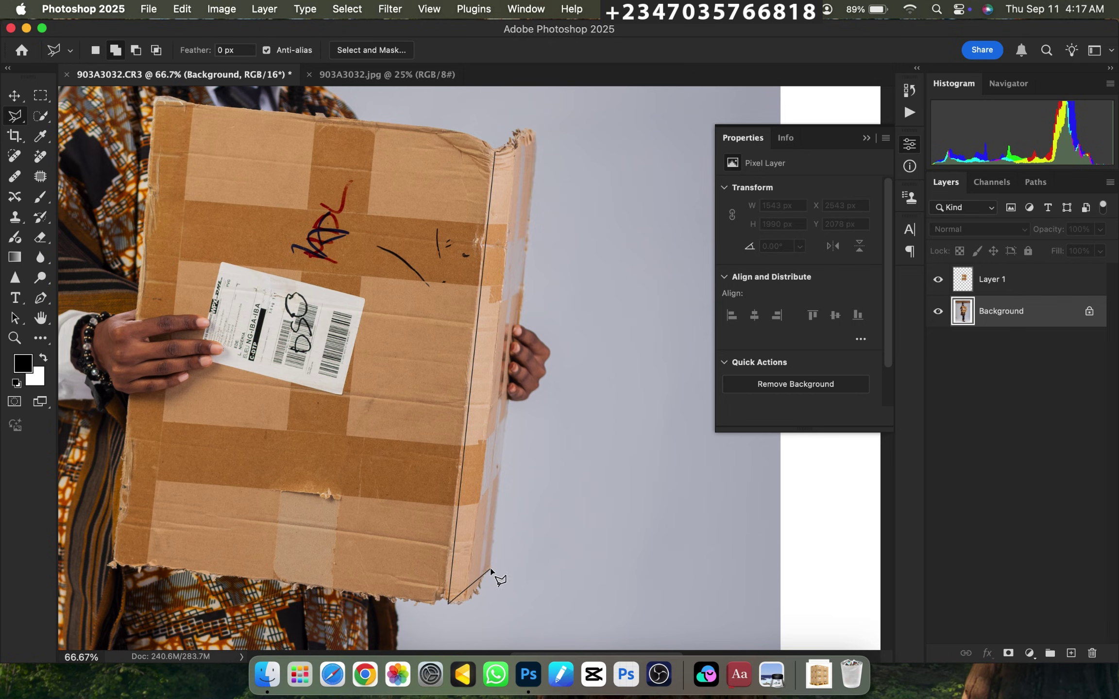
Continue the outline up the side face's outer edge past the fingers and extend the selection to the top corner.
click(508, 401)
click(510, 358)
double_click(511, 337)
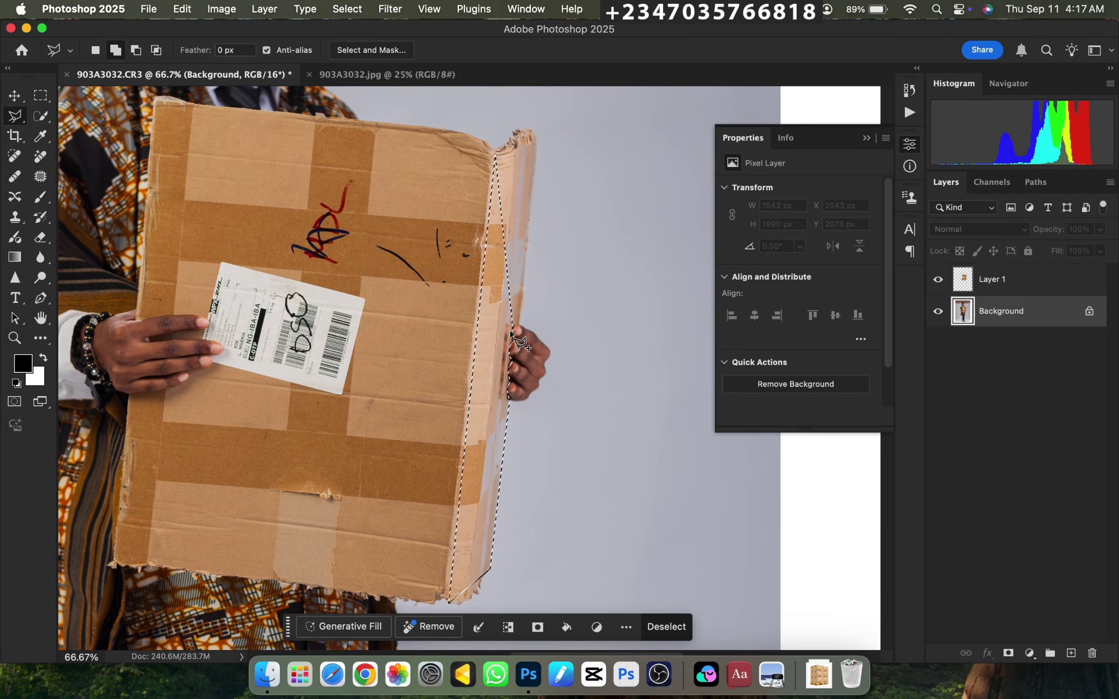
click(516, 329)
key(super+minus)
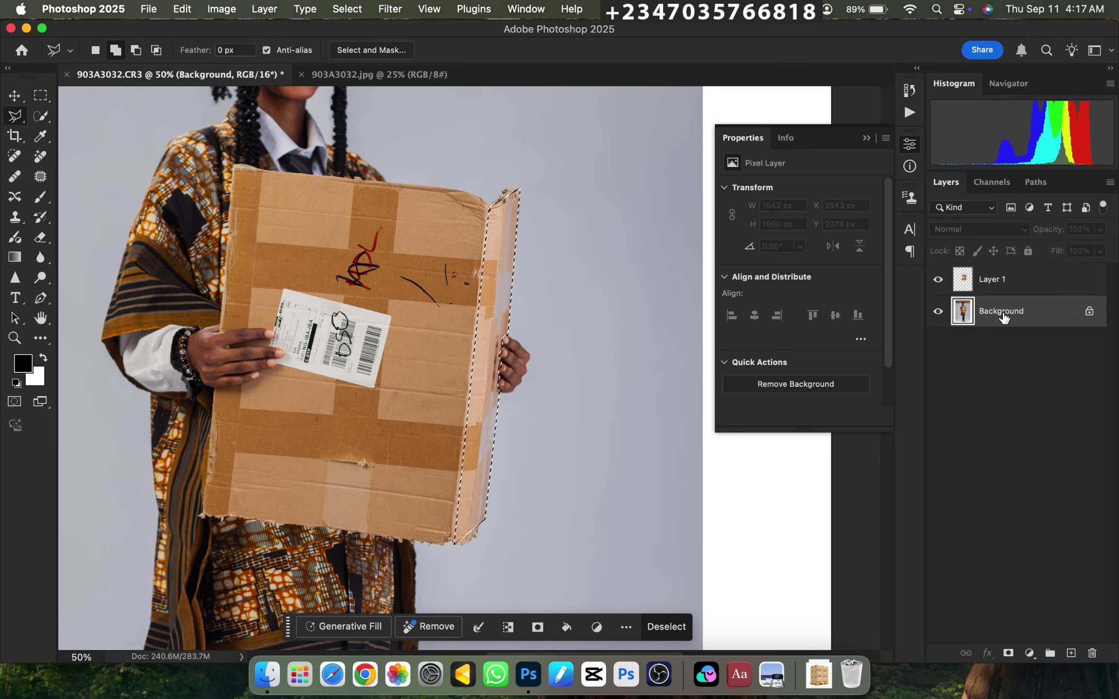
Copy the selected side face of the box to a new layer and check the cut-out by briefly hiding the Background layer.
key(super+j)
key(super+minus)
click(937, 344)
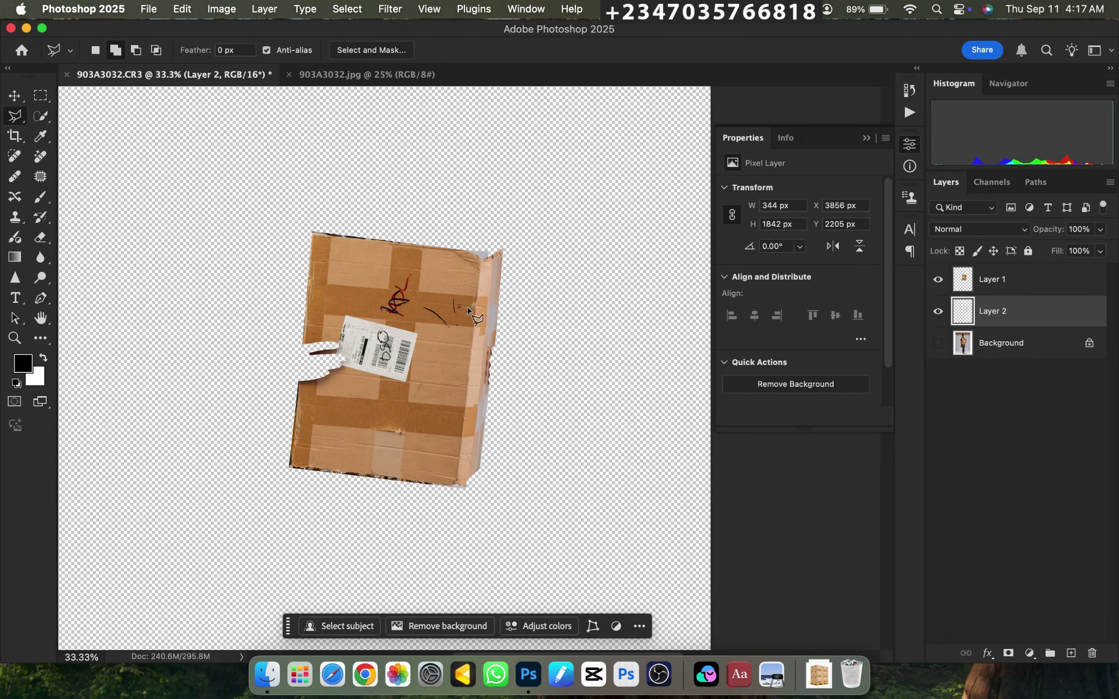
click(938, 343)
key(super+minus)
key(super+minus)
key(super+0)
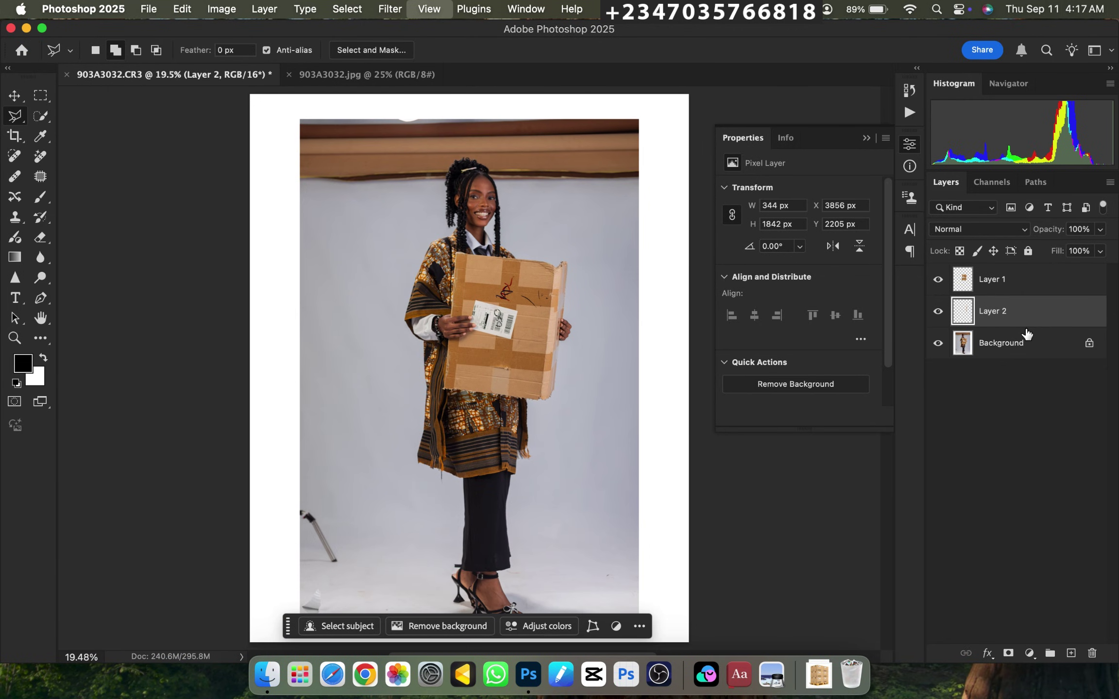
key(super+minus)
key(super+minus)
Group the two box face layers, Layer 1 and Layer 2, and name the group "magazine".
click(1020, 357)
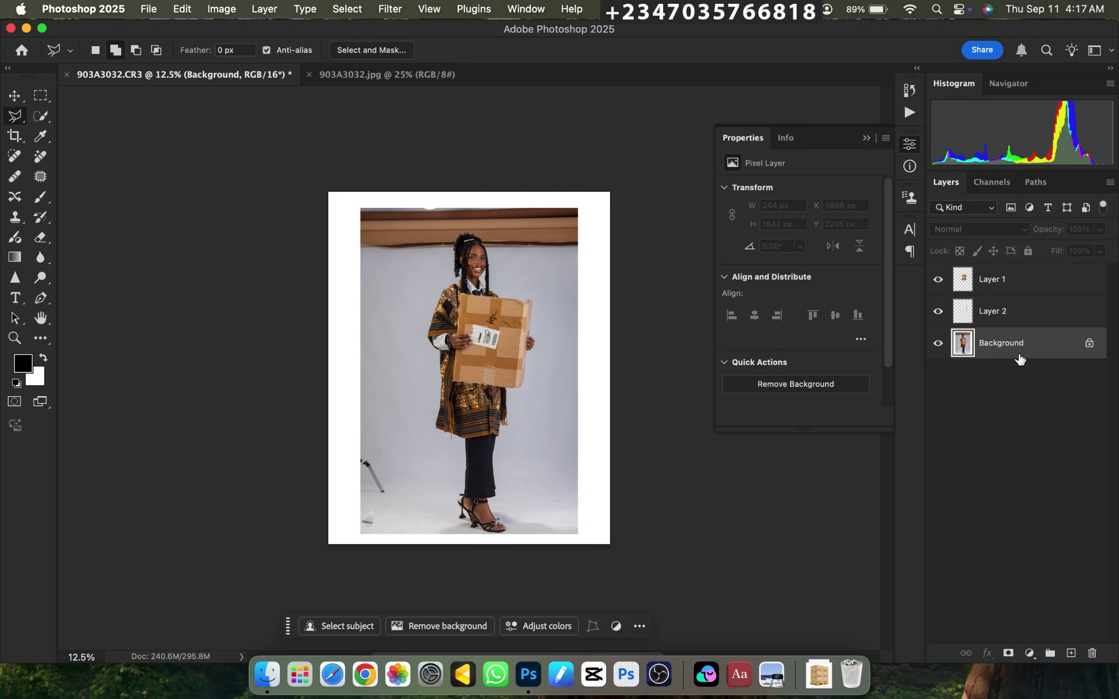
click(1017, 322)
shift+click(1020, 286)
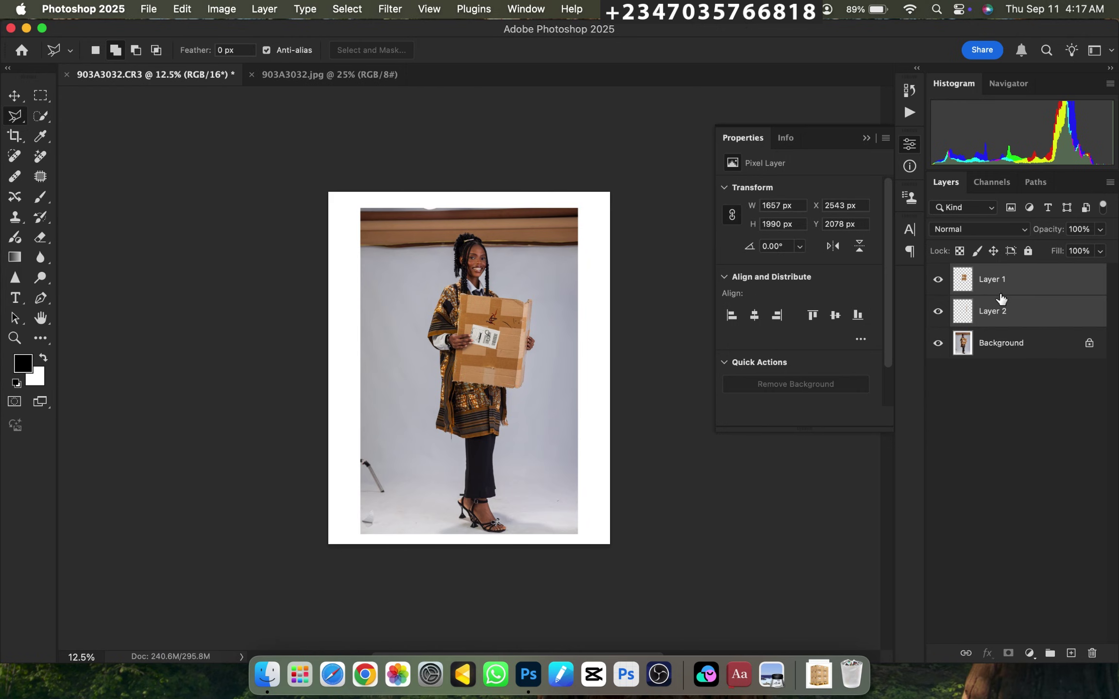
key(super+g)
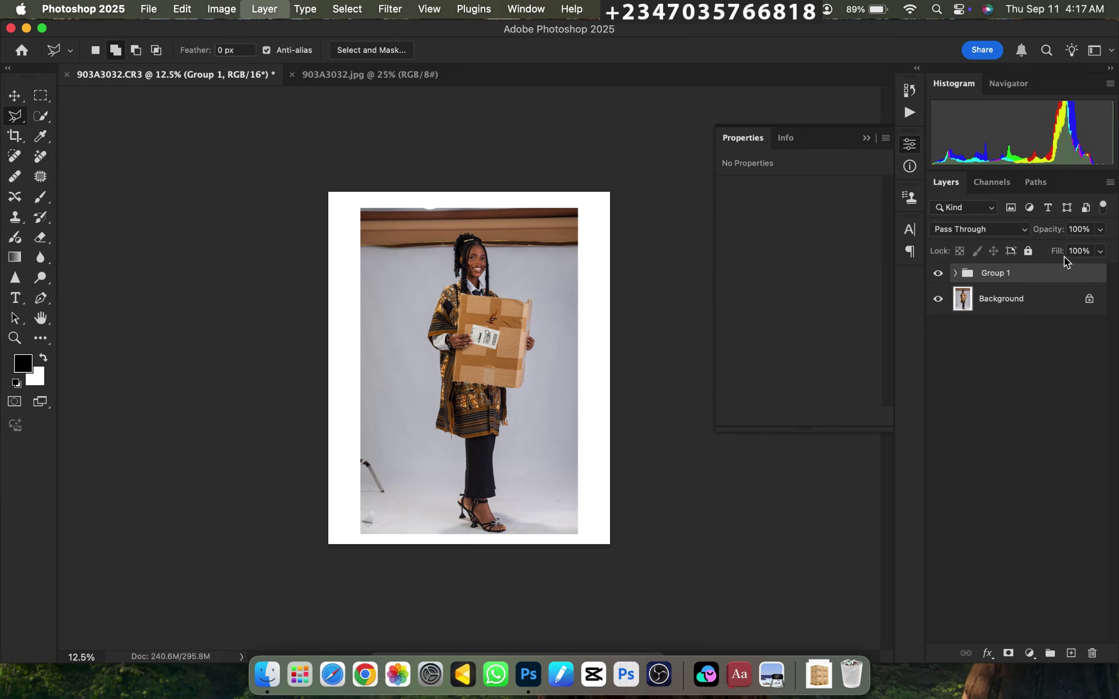
double_click(995, 274)
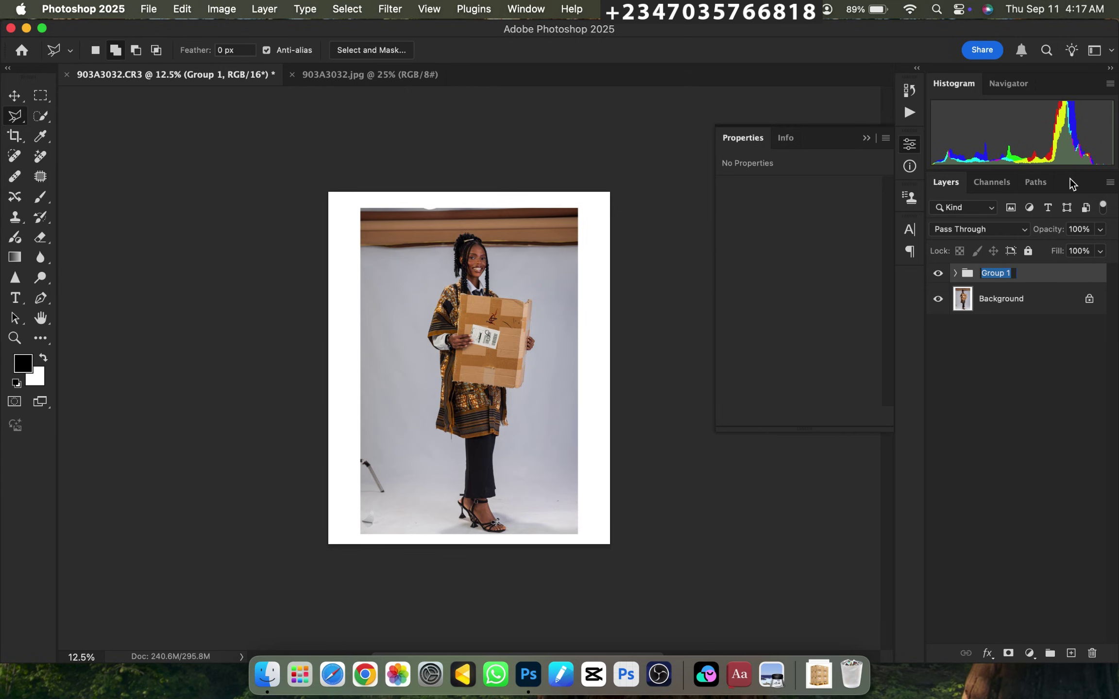
text(magazine)
key(Return)
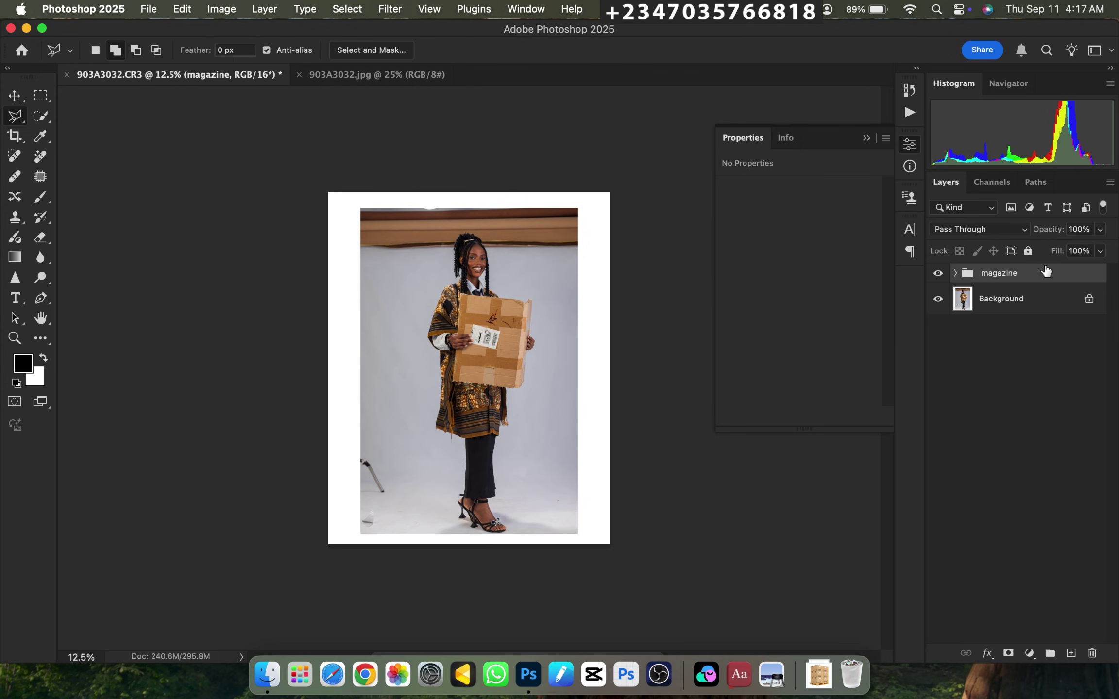
Duplicate the Background layer beneath the magazine group.
key(super+minus)
key(super+equal)
click(1014, 306)
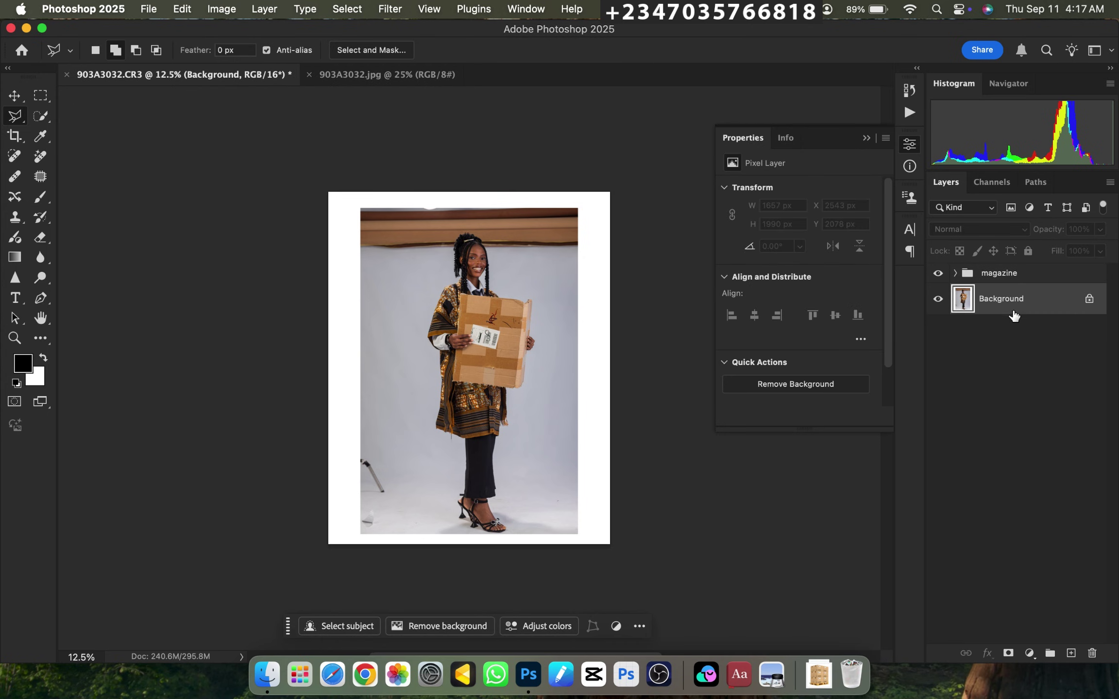
key(super+j)
key(super+equal)
key(super+minus)
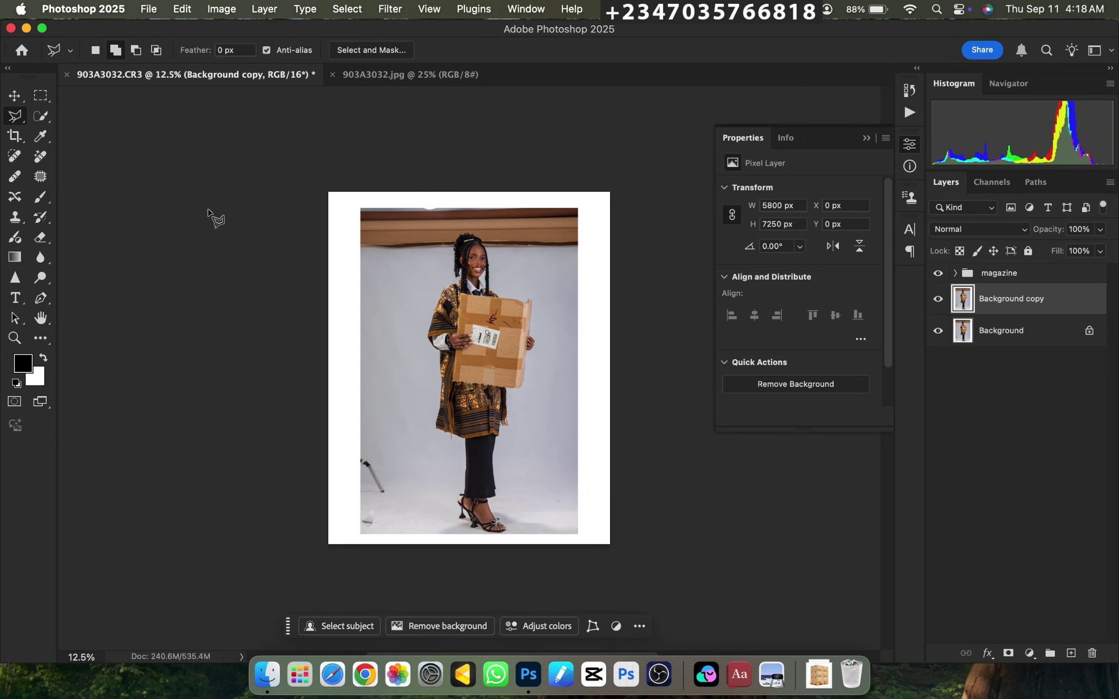
Select the woman together with the box on the Background copy layer and inspect the selection edge up close.
click(39, 120)
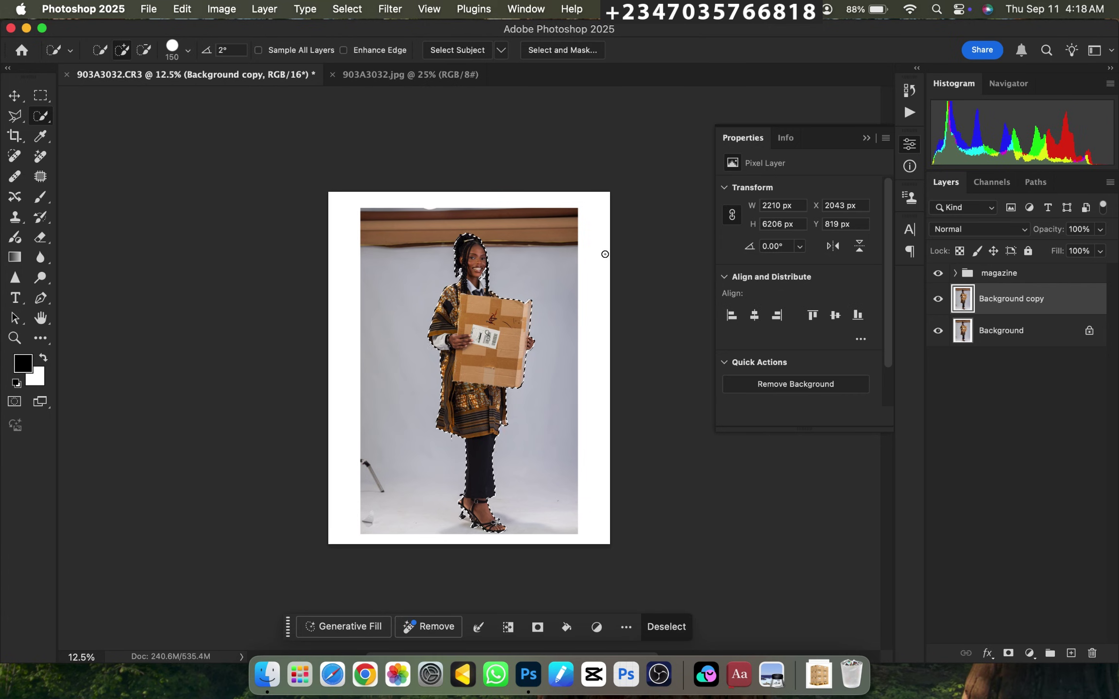
key(super+equal)
key(super+equal)
key(super+equal)
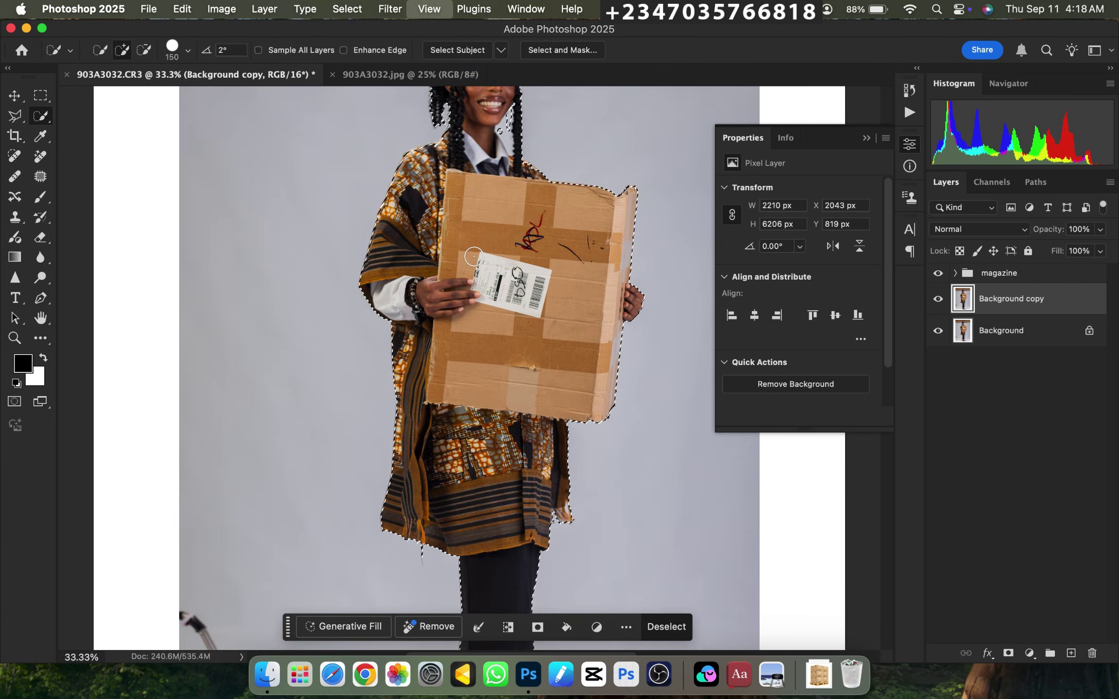
key(super+equal)
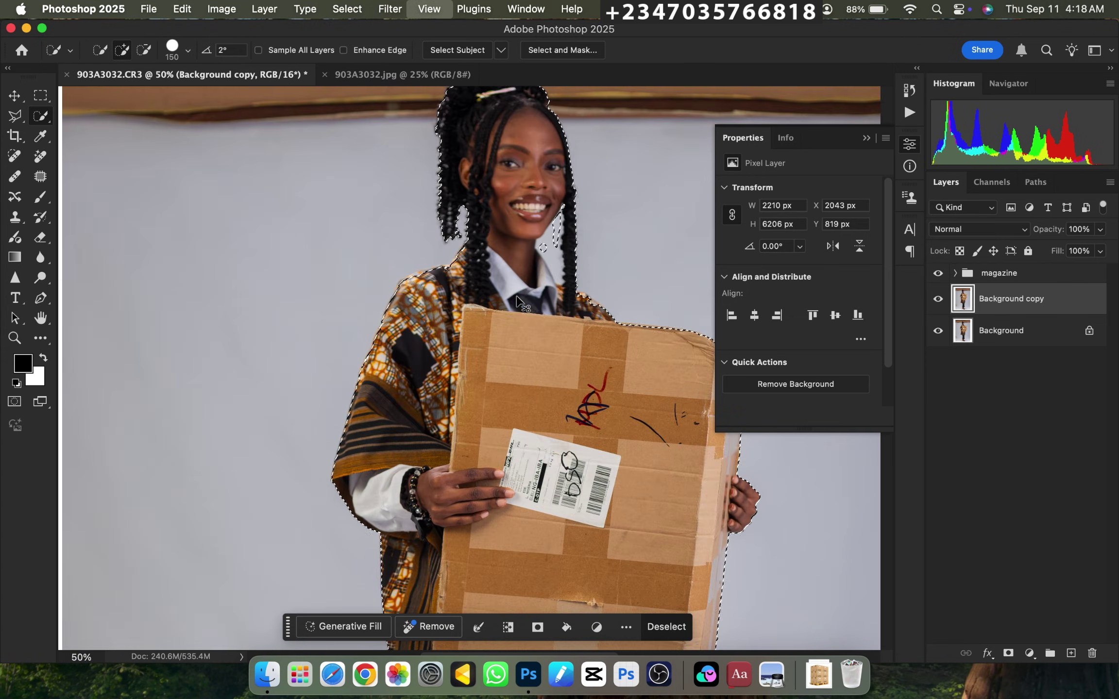
key(super+equal)
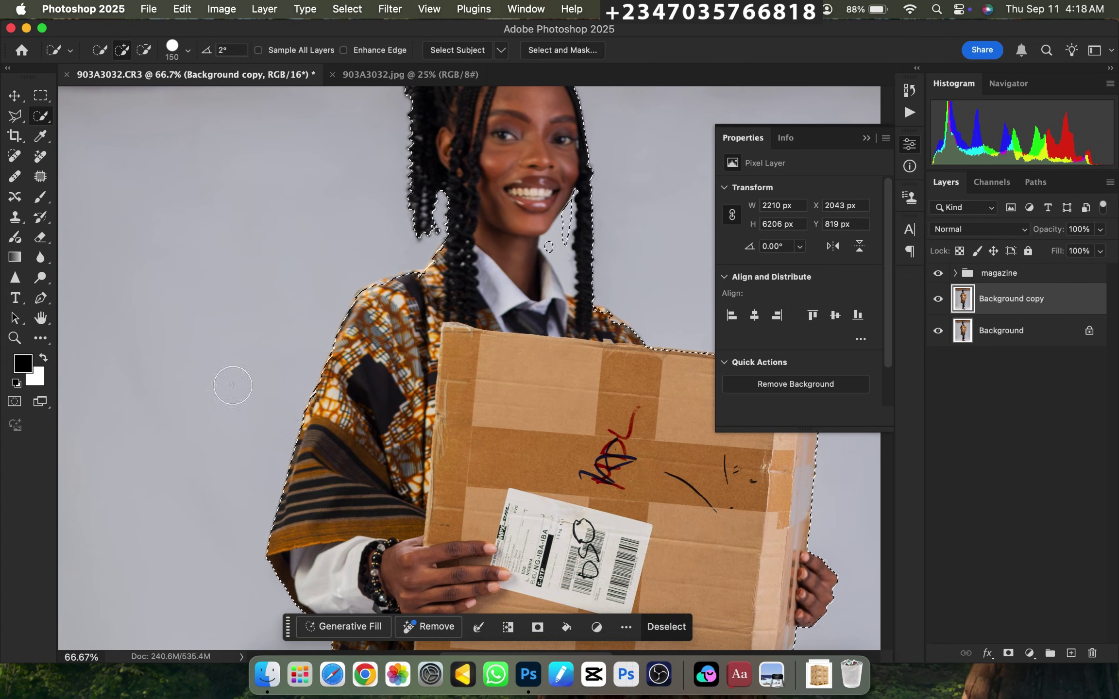
Add the edge of the patterned garment along her shoulder to the selection with the Polygonal Lasso tool.
click(15, 115)
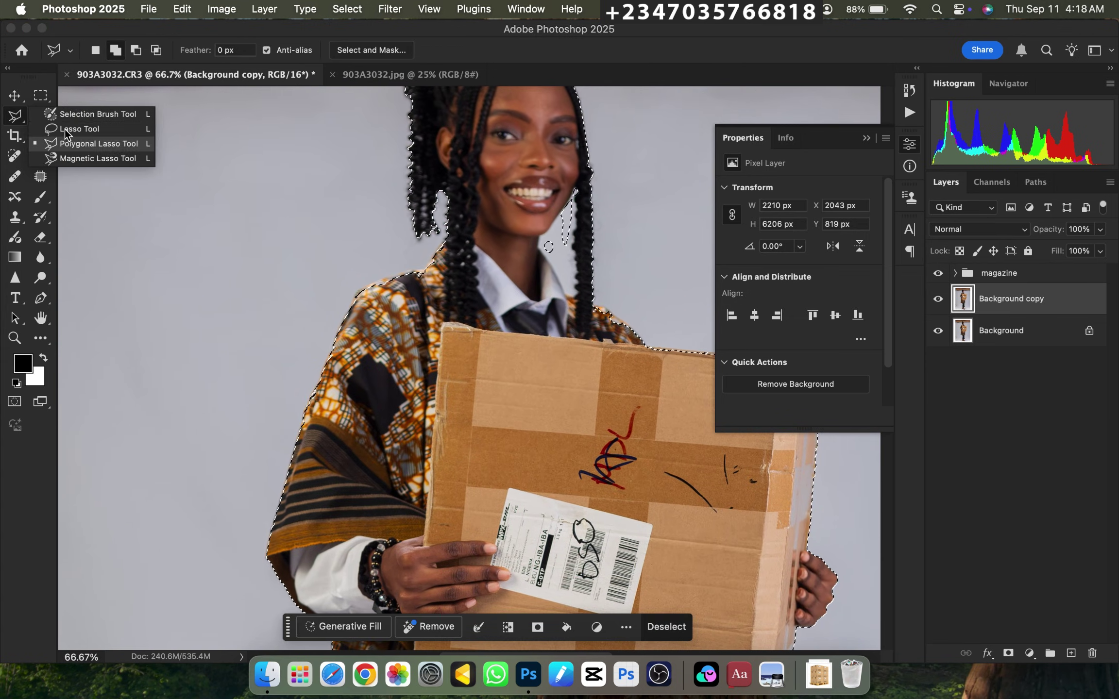
click(329, 368)
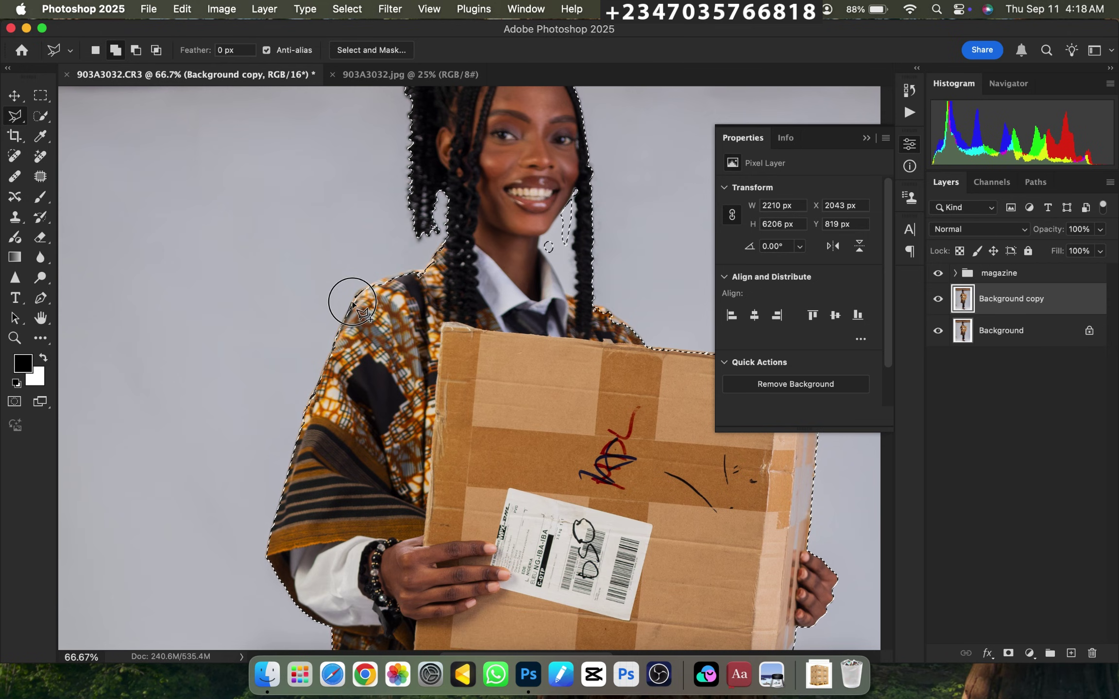
click(362, 284)
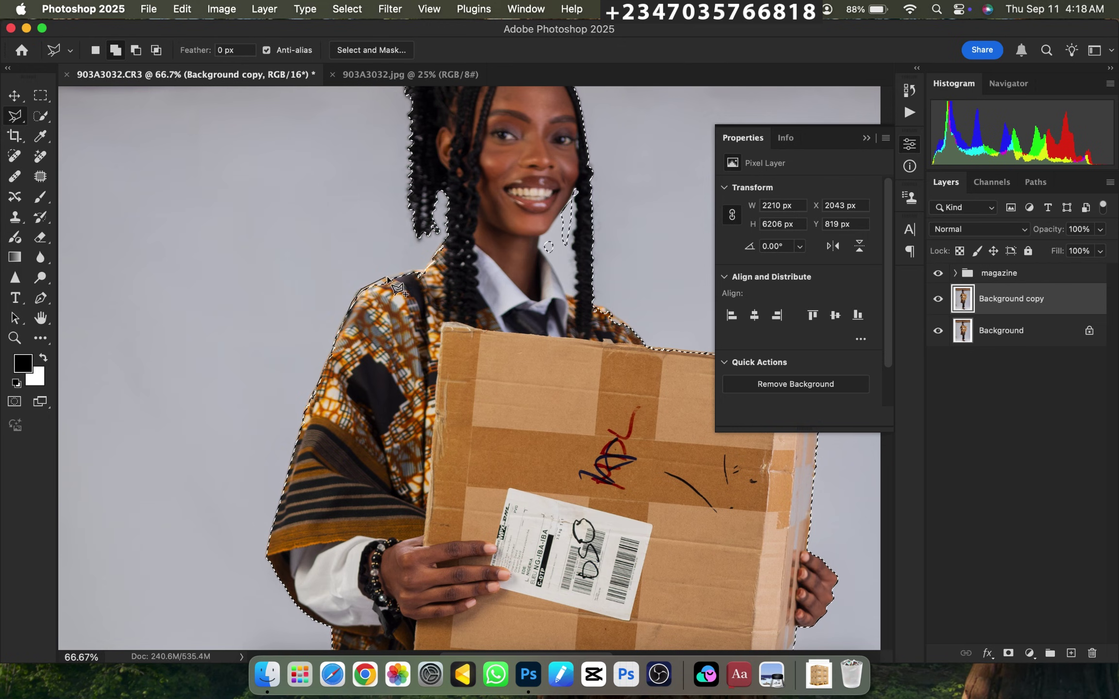
click(439, 251)
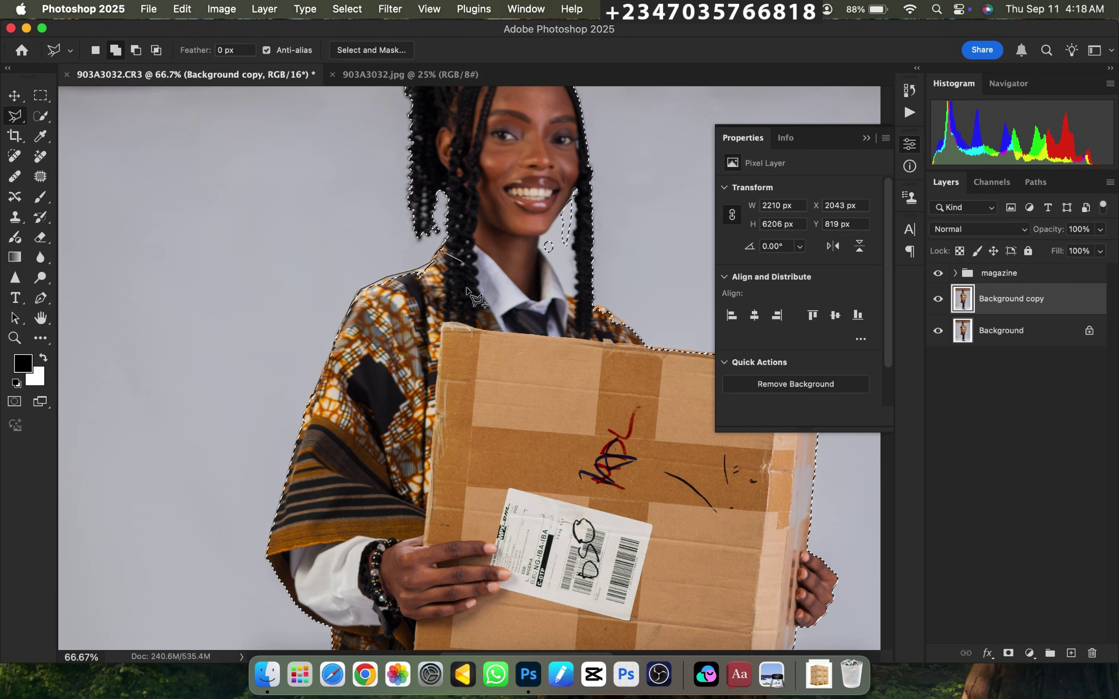
double_click(406, 423)
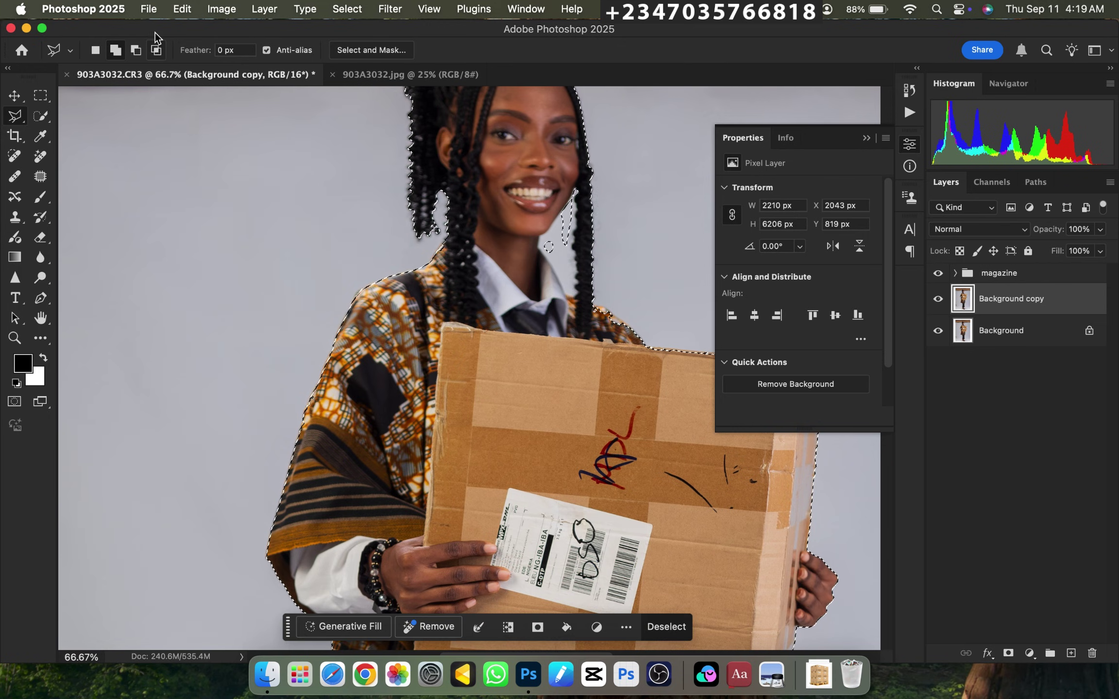
Subtract the background gap between her jaw and the hanging braid from the selection.
click(141, 51)
click(575, 193)
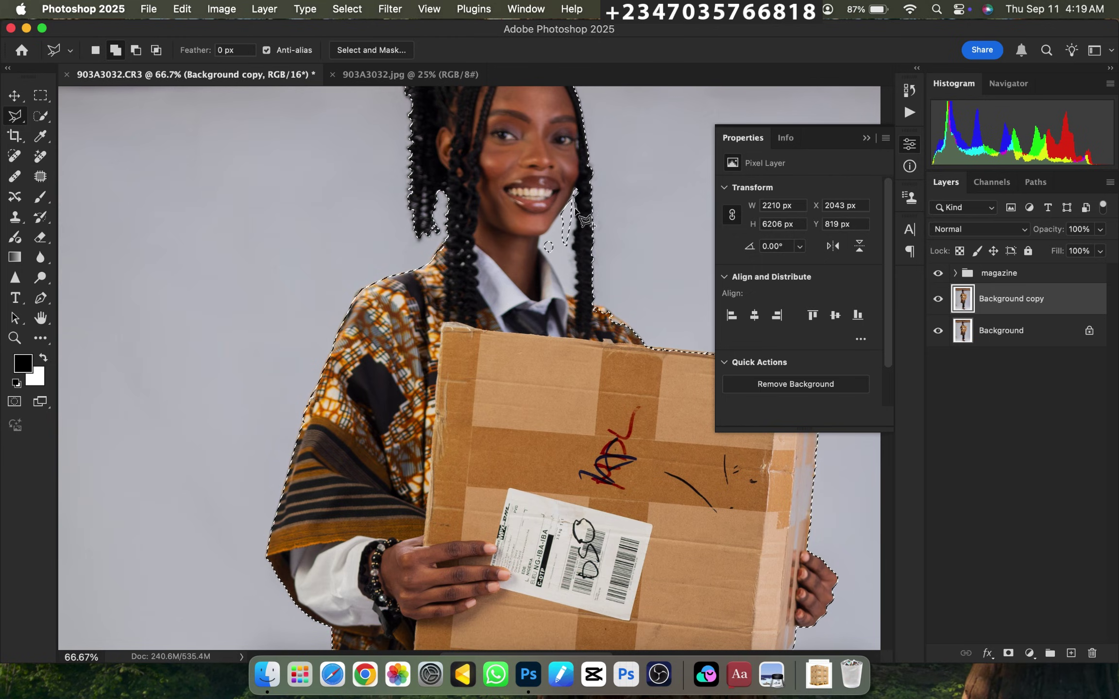
double_click(566, 262)
Feather the selection of the woman and box by 2 pixels.
scroll(430, 281, down, 5)
scroll(430, 281, up, 2)
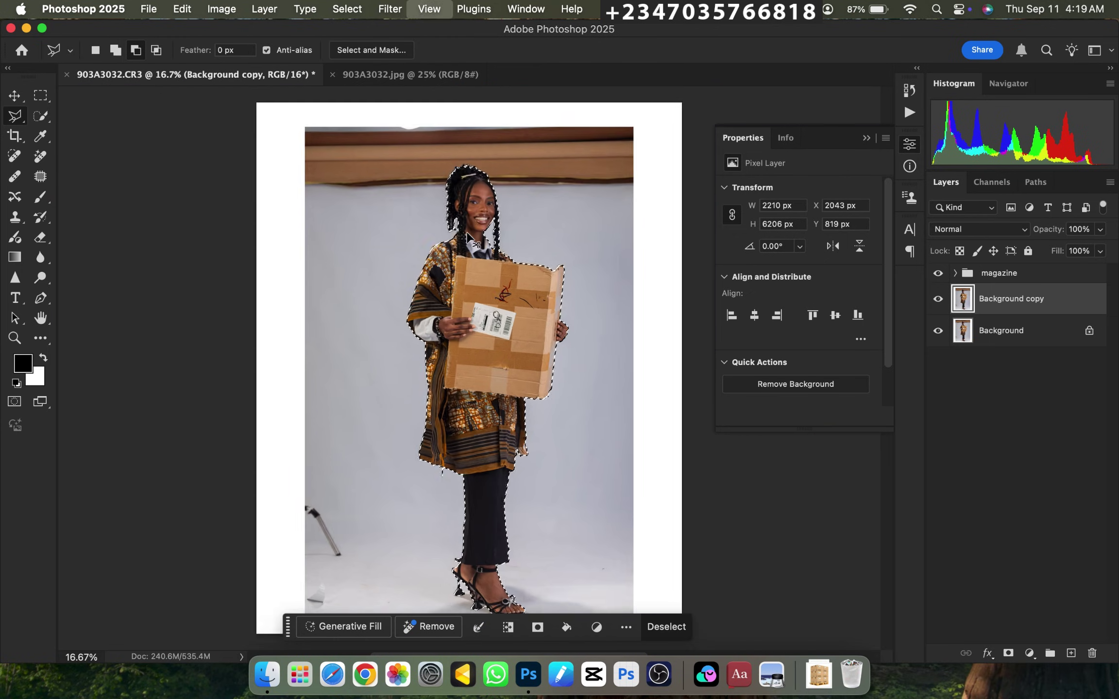
scroll(431, 281, down, 1)
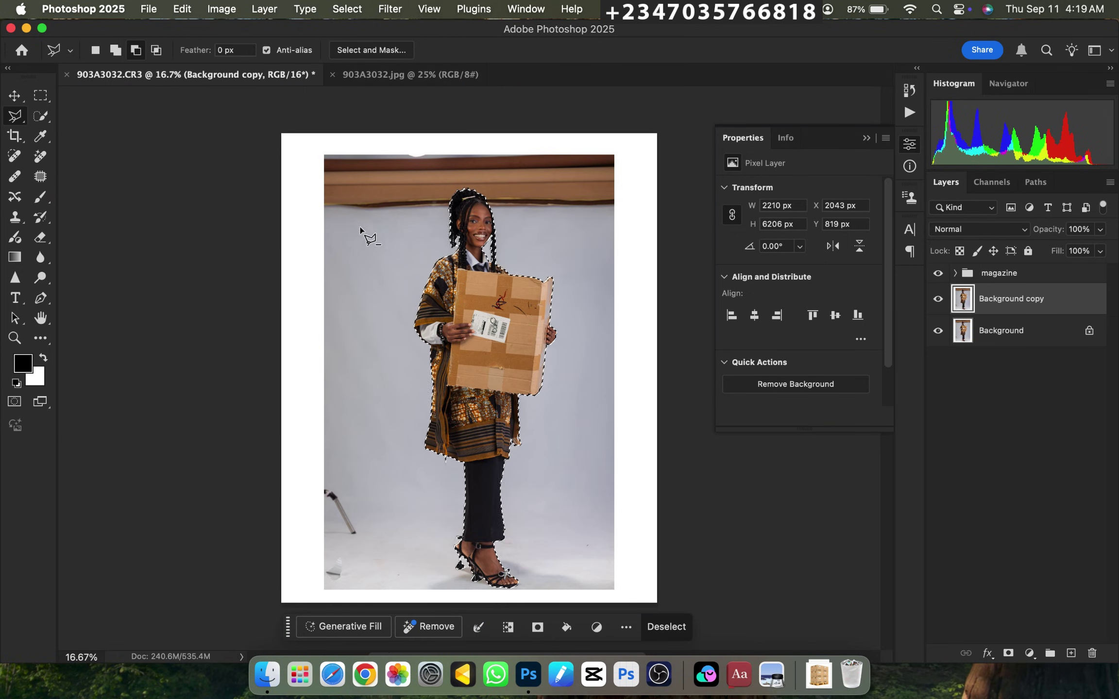
right_click(400, 290)
click(428, 278)
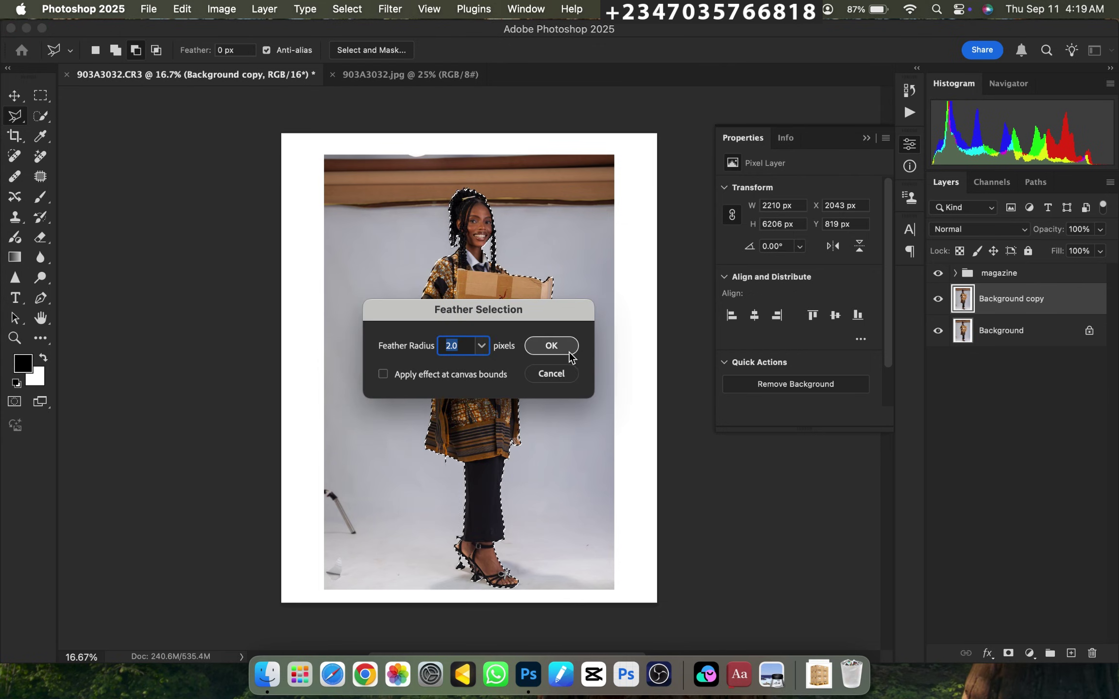
click(552, 346)
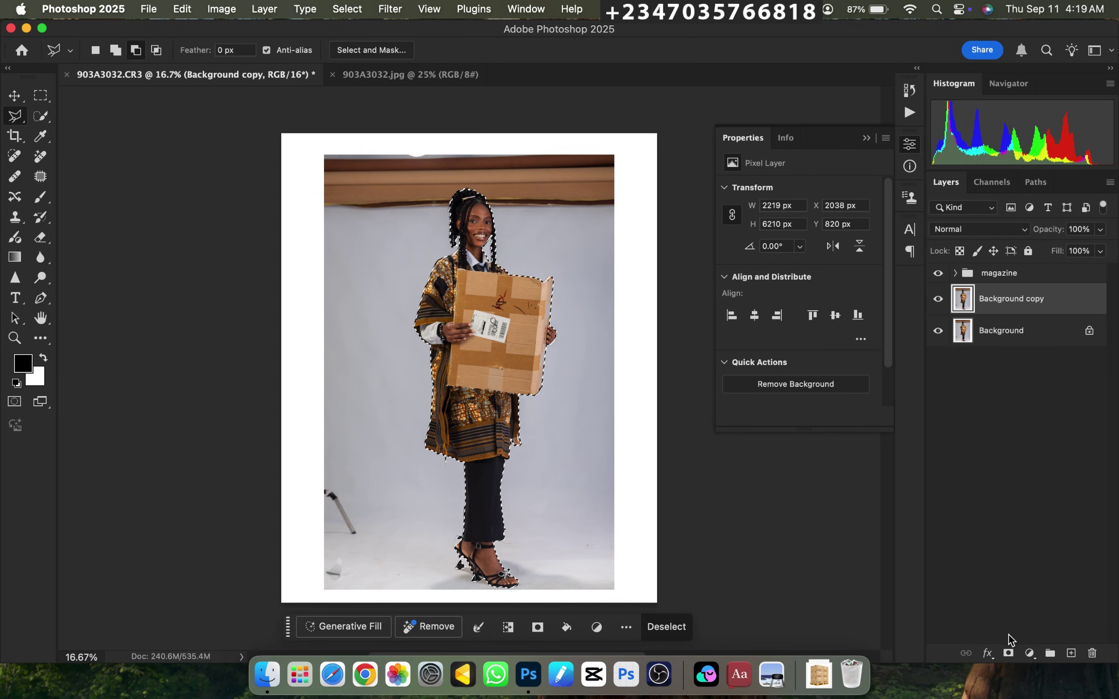
Add a layer mask to the Background copy from the selection and check the cut-out by briefly hiding the Background layer.
click(1008, 654)
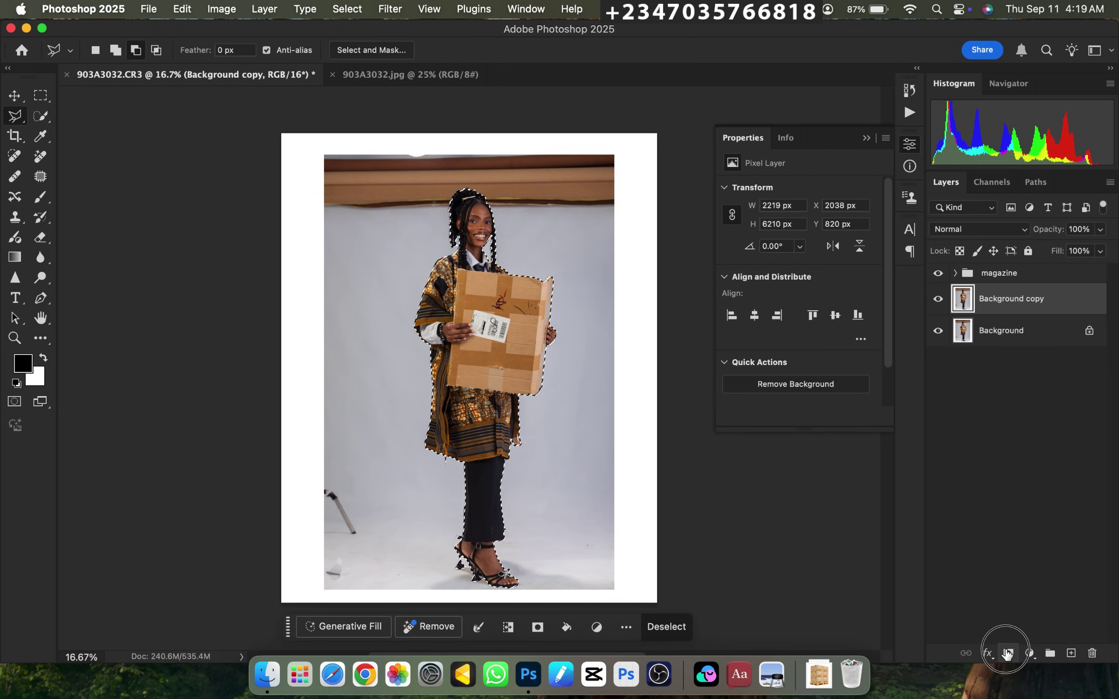
click(937, 333)
key(super+minus)
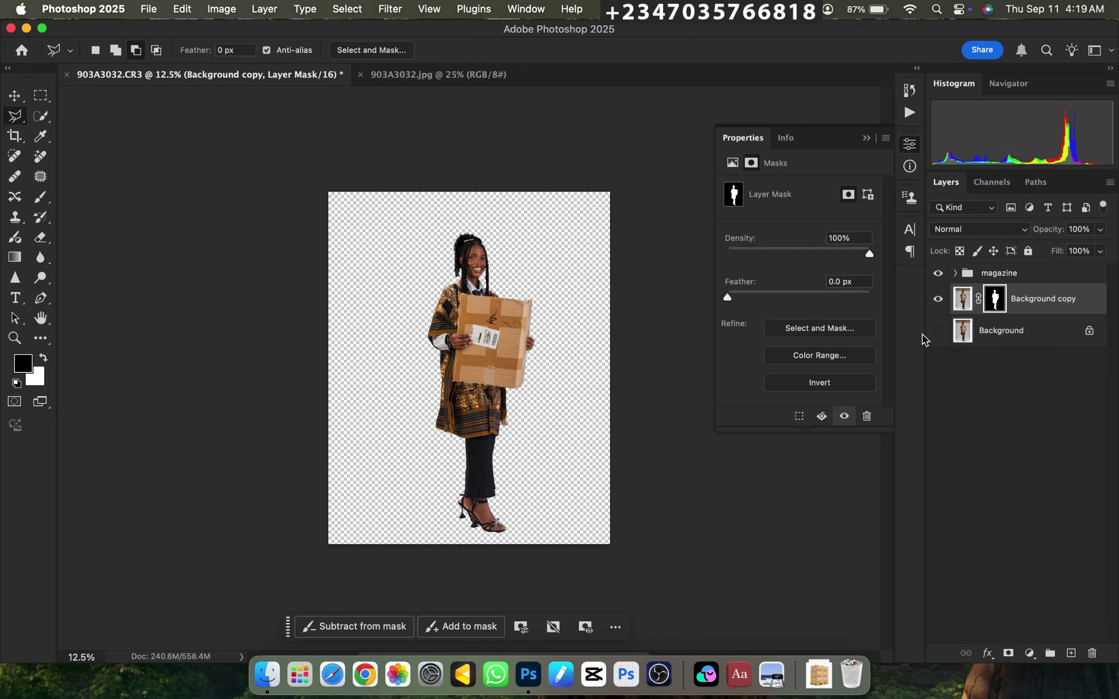
click(939, 331)
key(super+minus)
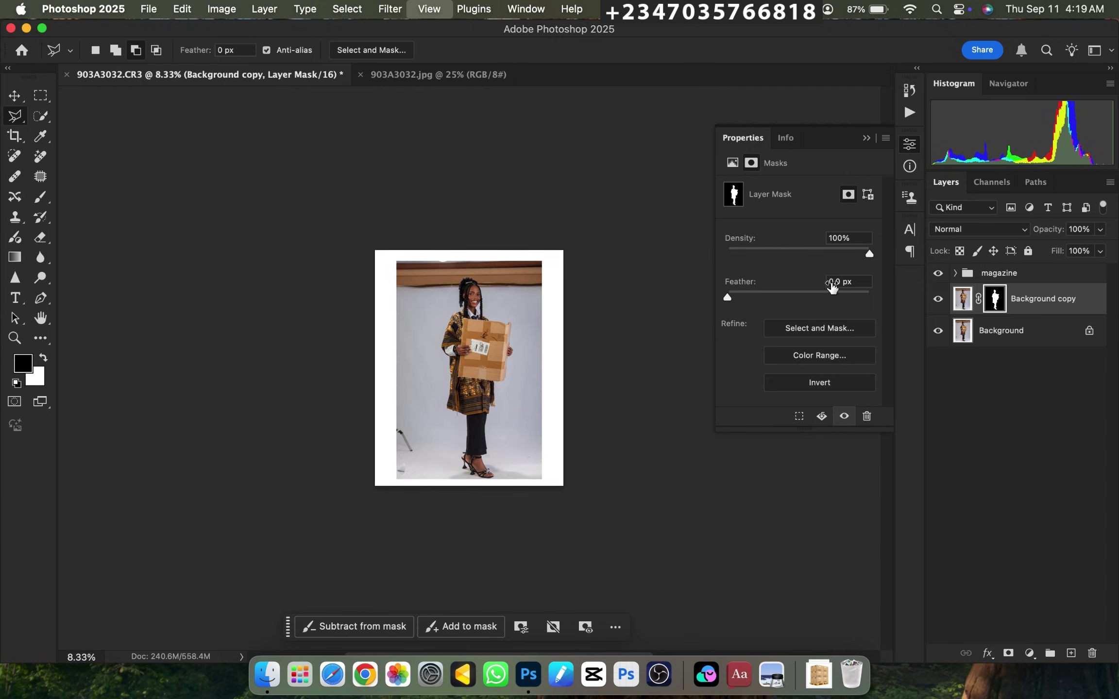
key(super+plus)
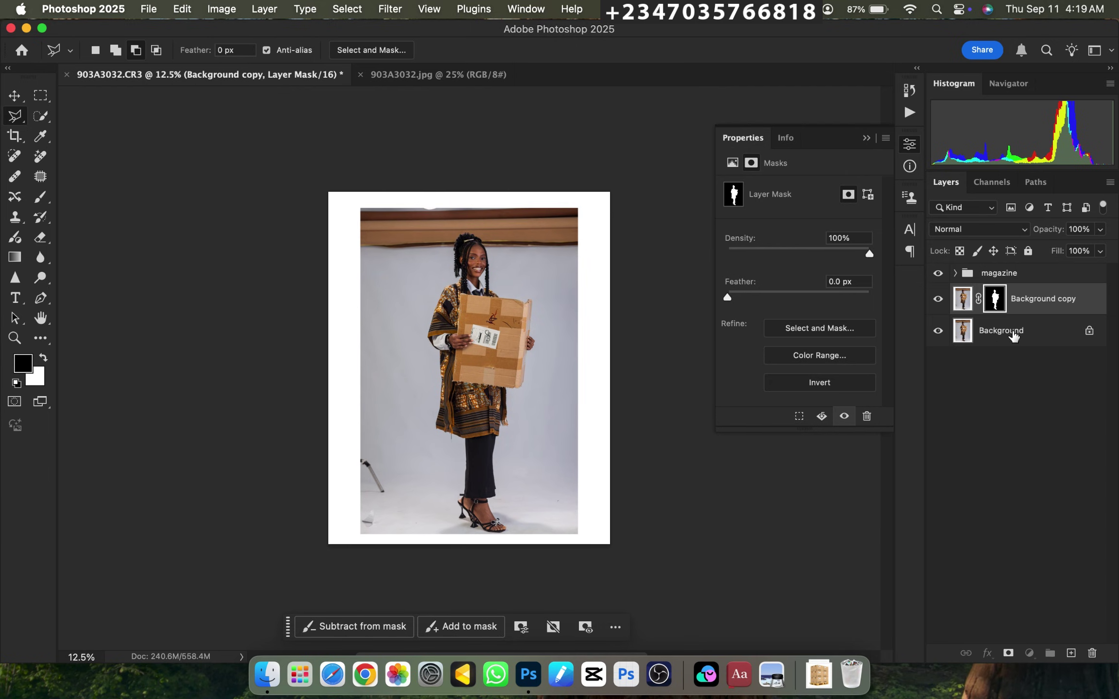
Duplicate the Background layer beneath the cut-out and load the cut-out's layer mask as a selection.
click(1014, 336)
key(super+j)
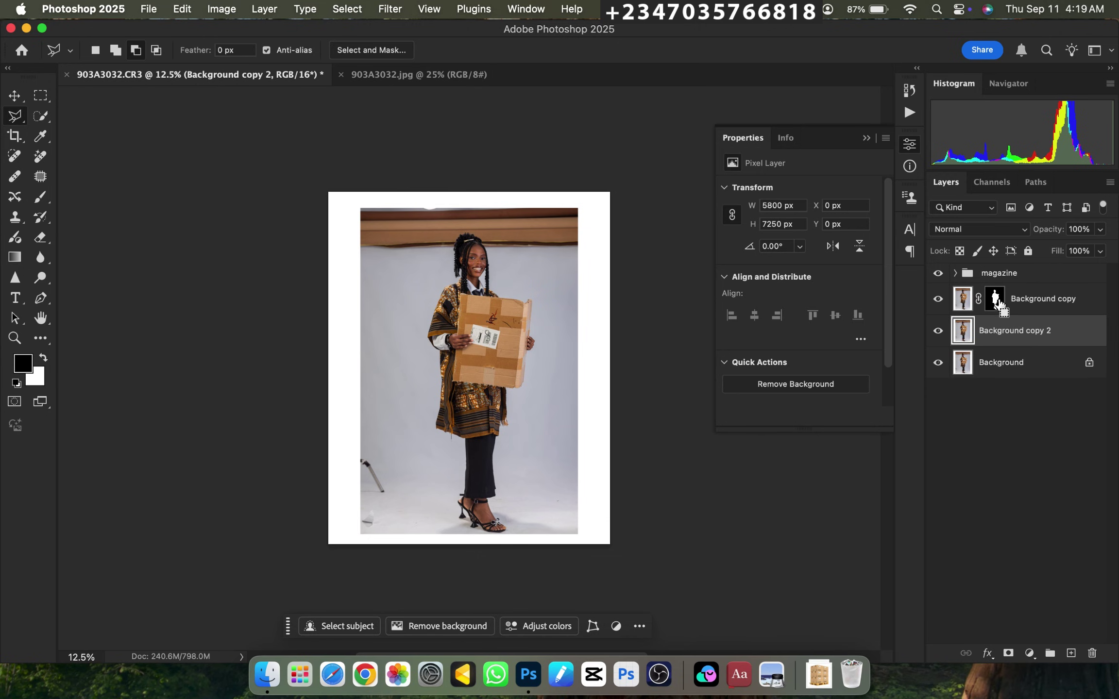
super+click(997, 302)
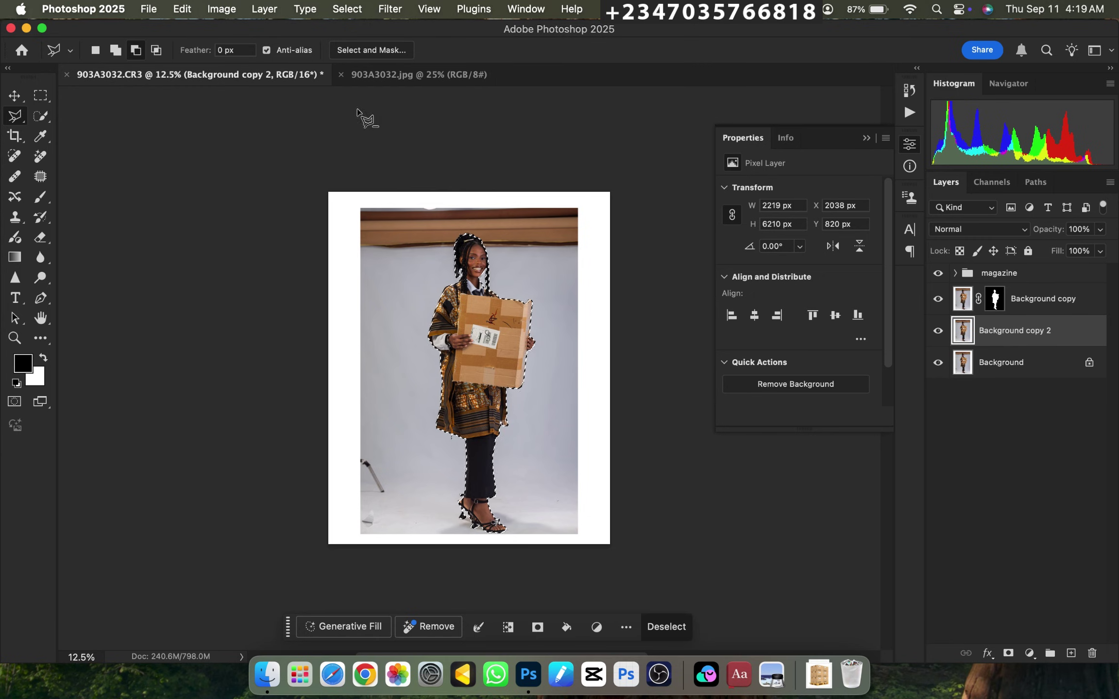
Expand the selection of the woman and box by 8 pixels.
click(346, 9)
mouse_move(458, 239)
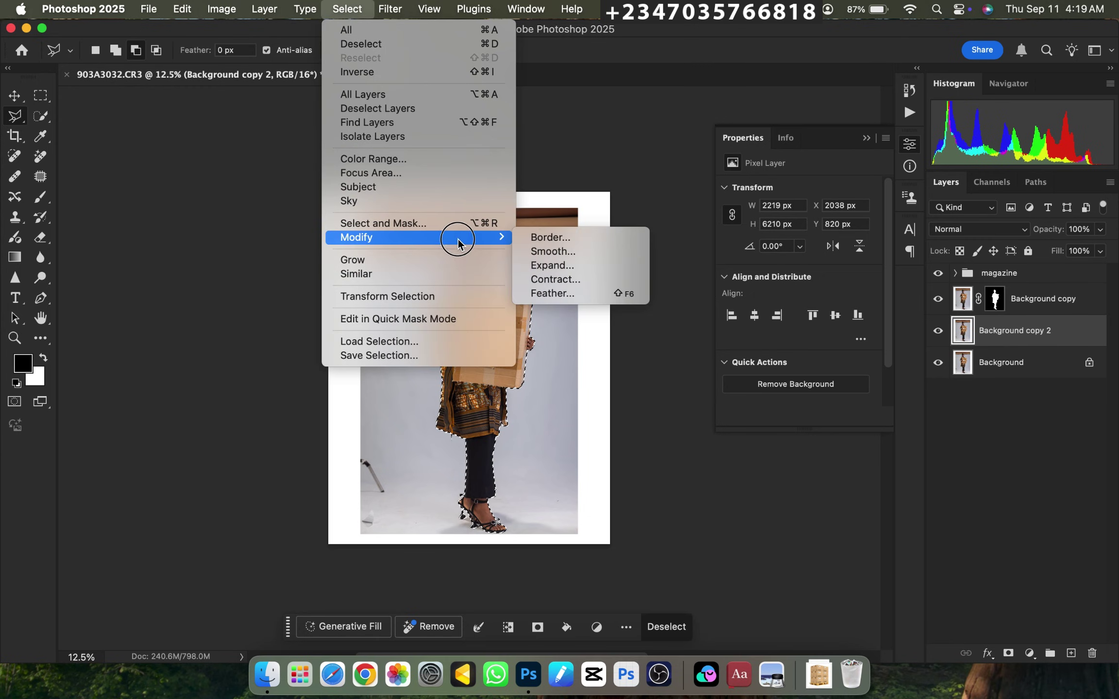
click(560, 265)
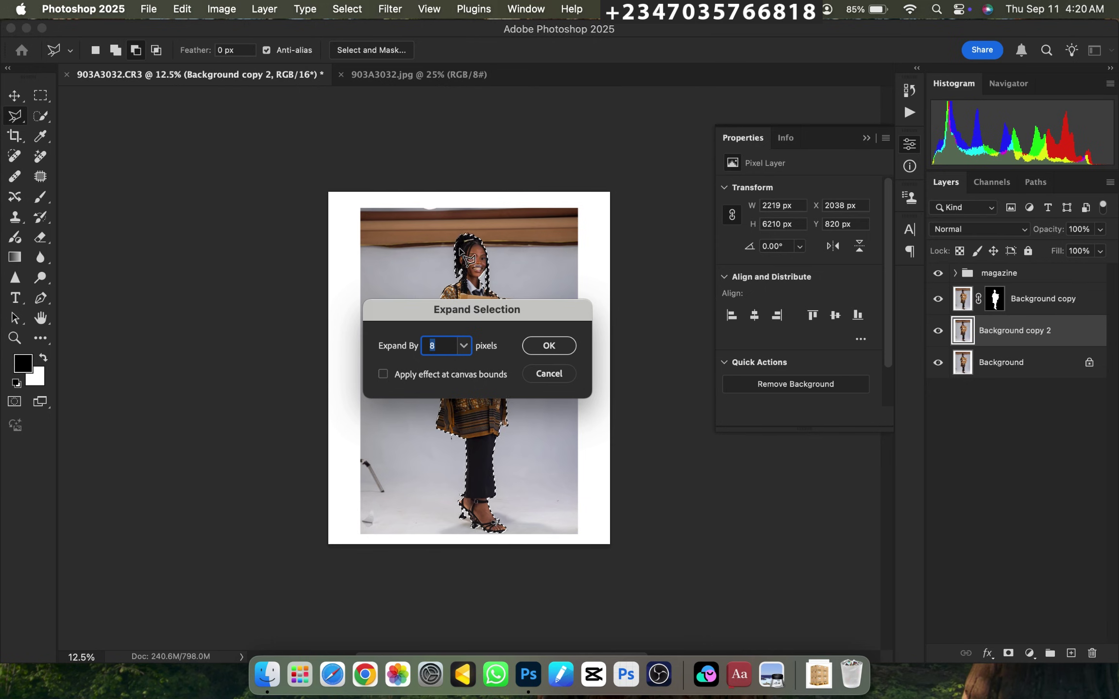
click(546, 351)
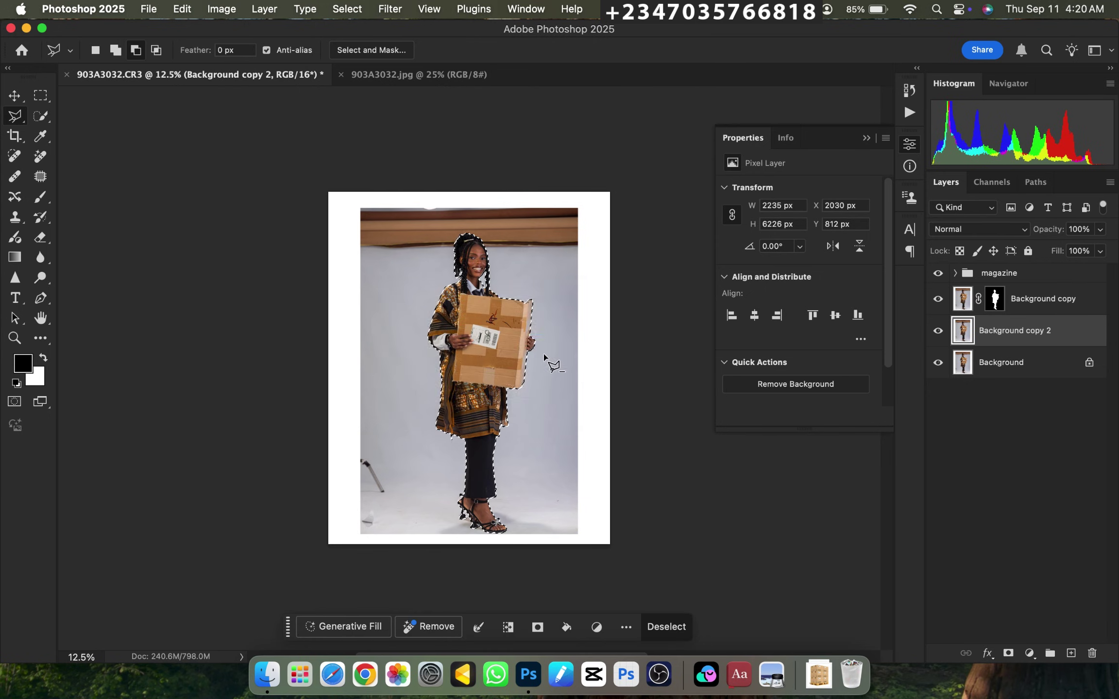
Add the white border, upper backdrop, light stand and floor edge around the photo to the selection with the Rectangular Marquee tool.
click(45, 98)
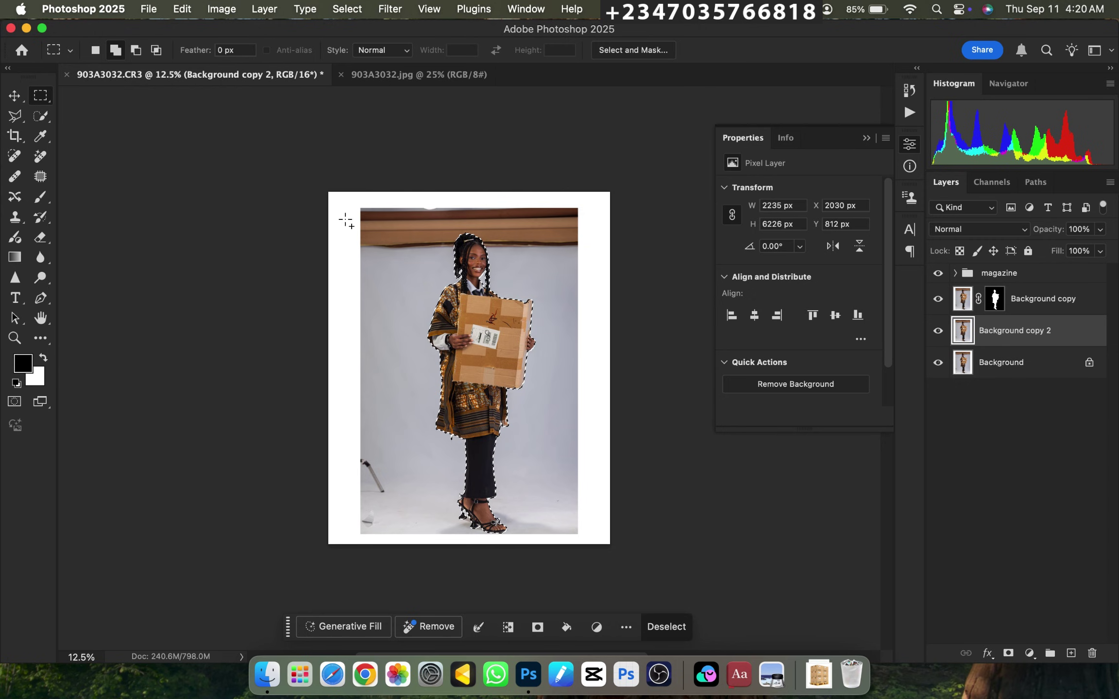
drag(329, 192, 627, 554)
drag(372, 266, 364, 563)
drag(356, 451, 397, 536)
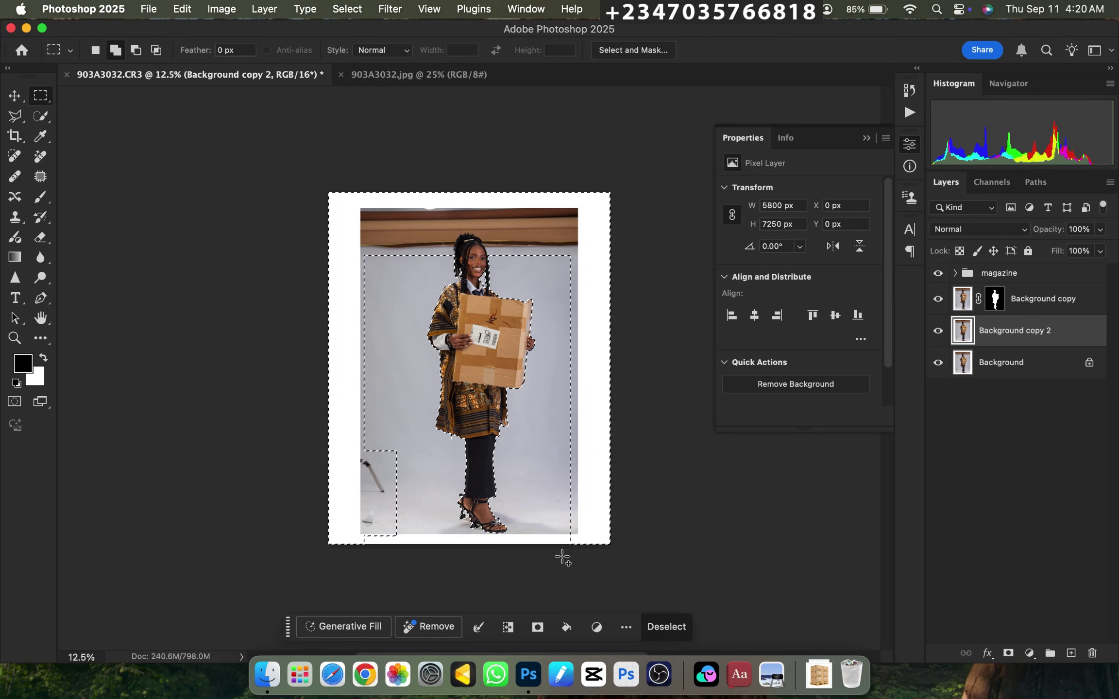
drag(610, 544, 349, 529)
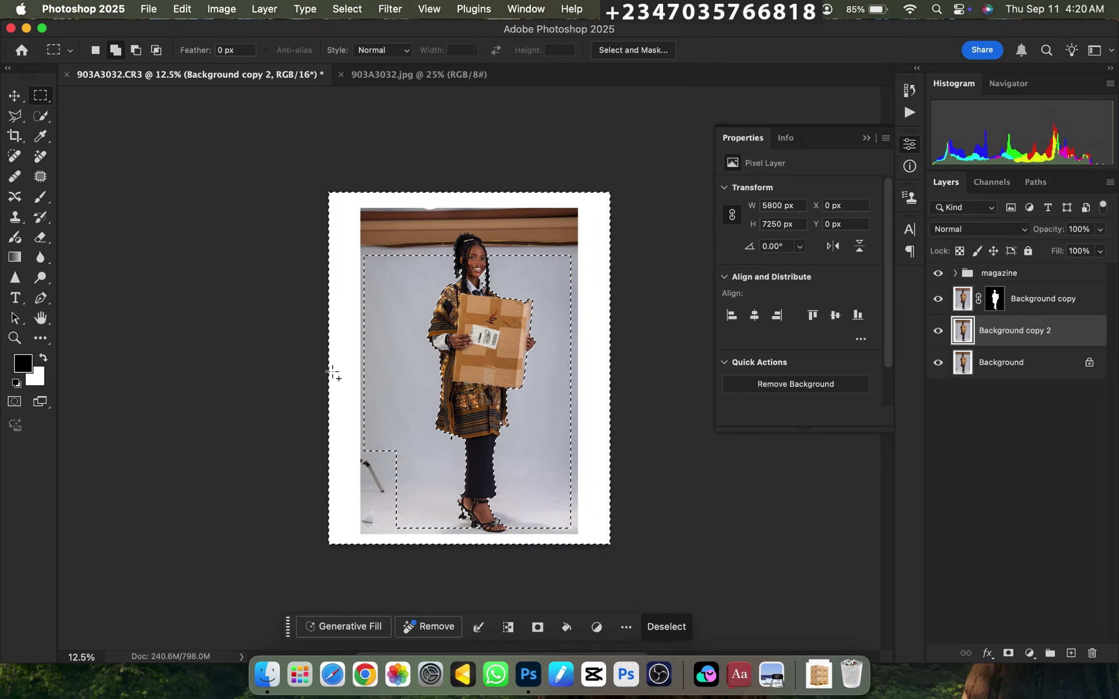
Fill the selected areas of Background copy 2 with Content-Aware in Normal mode at 100% opacity and deselect.
right_click(422, 336)
click(456, 458)
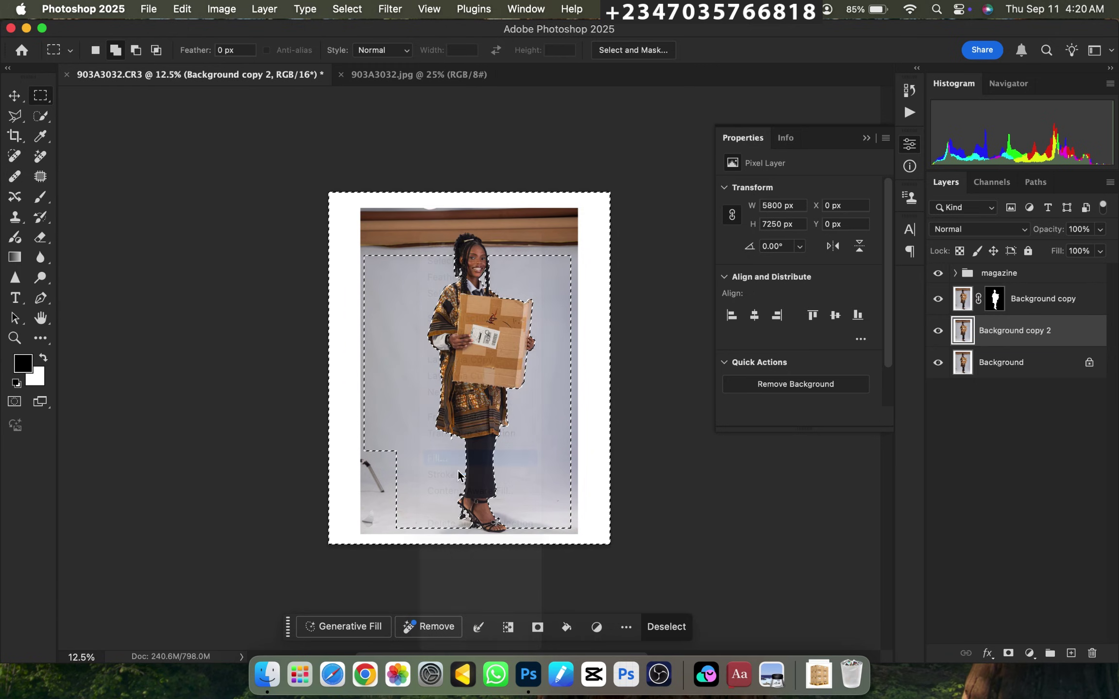
click(459, 248)
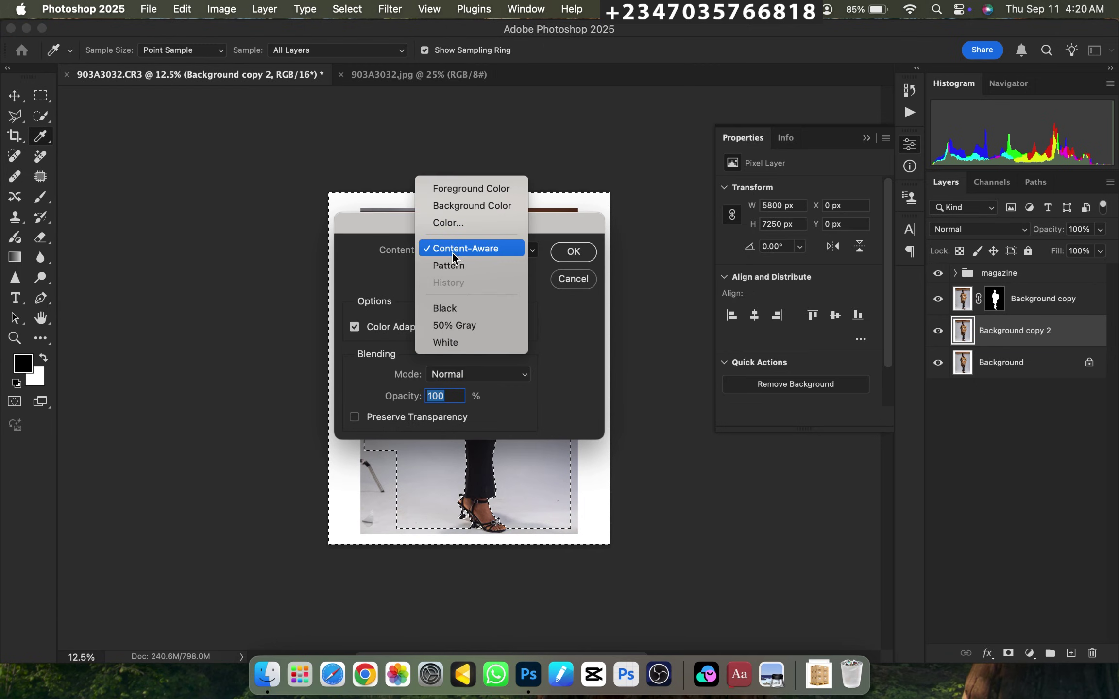
click(502, 250)
click(563, 253)
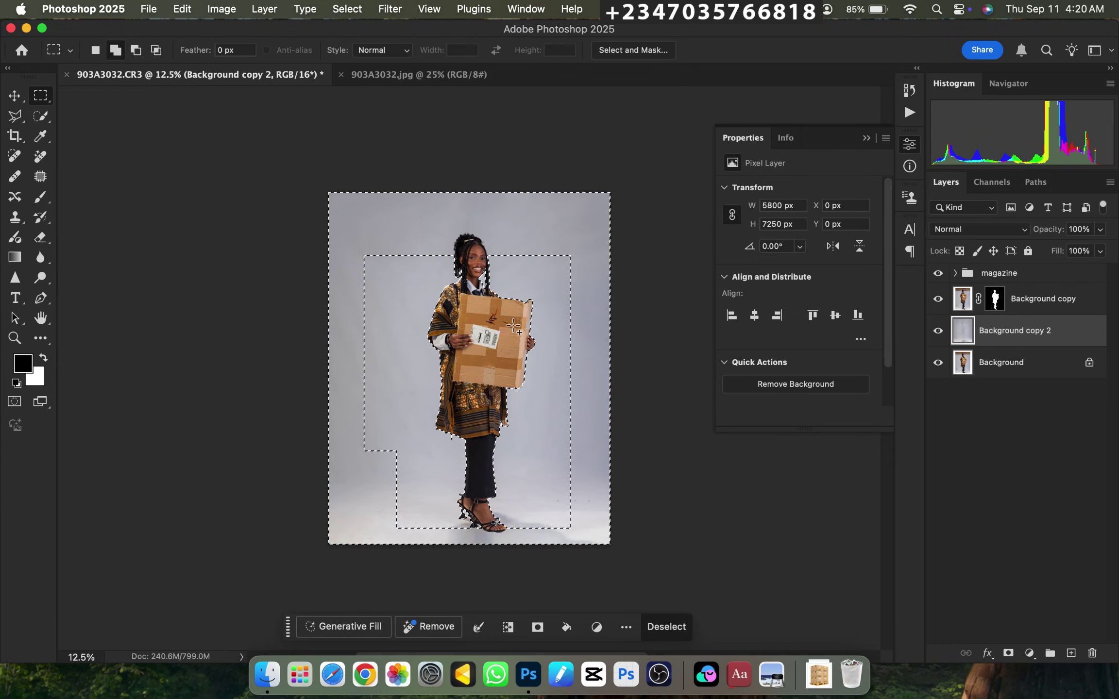
click(492, 309)
key(super+equal)
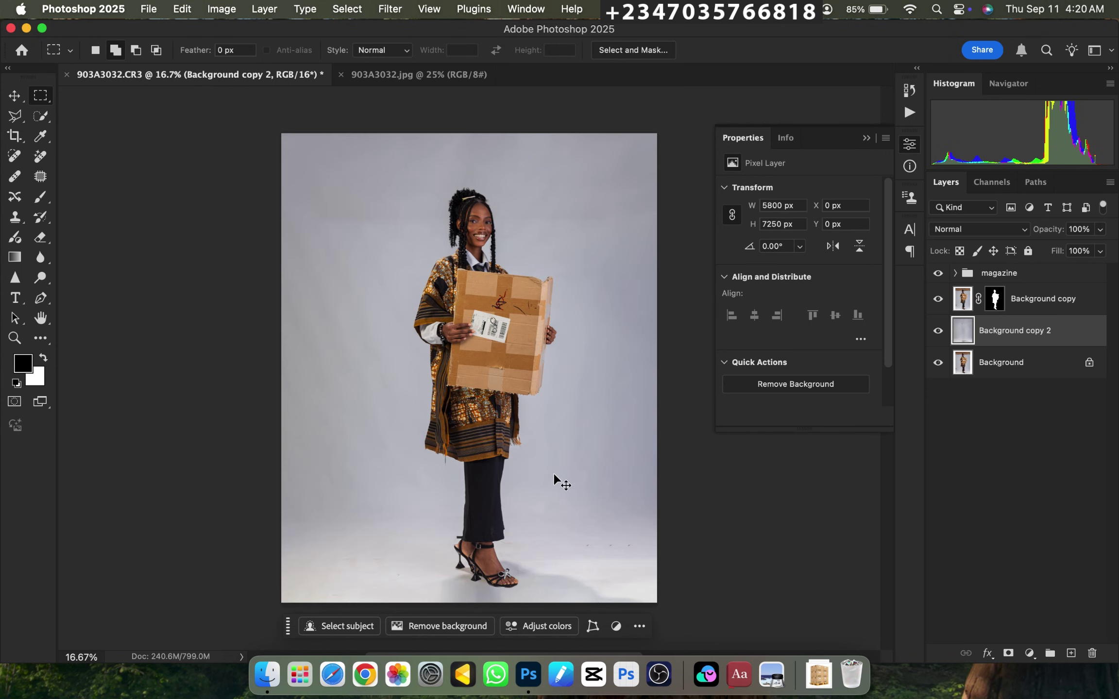
key(super+equal)
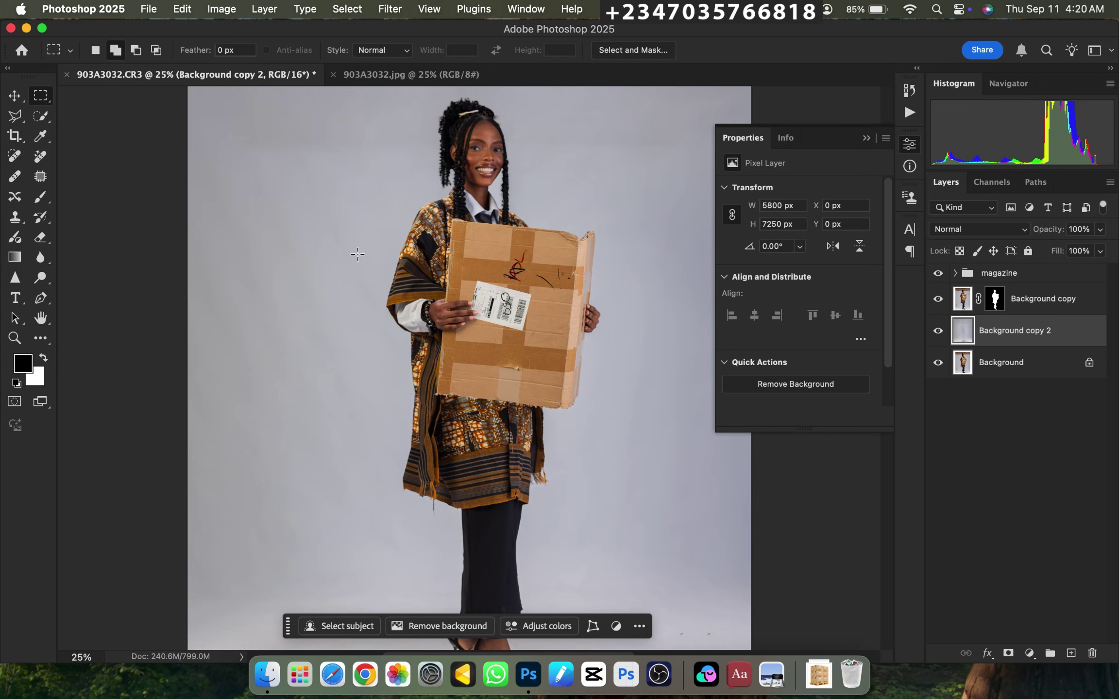
Expand the magazine group, select Layer 1, and check the box faces by briefly hiding the three layers below the group.
click(956, 273)
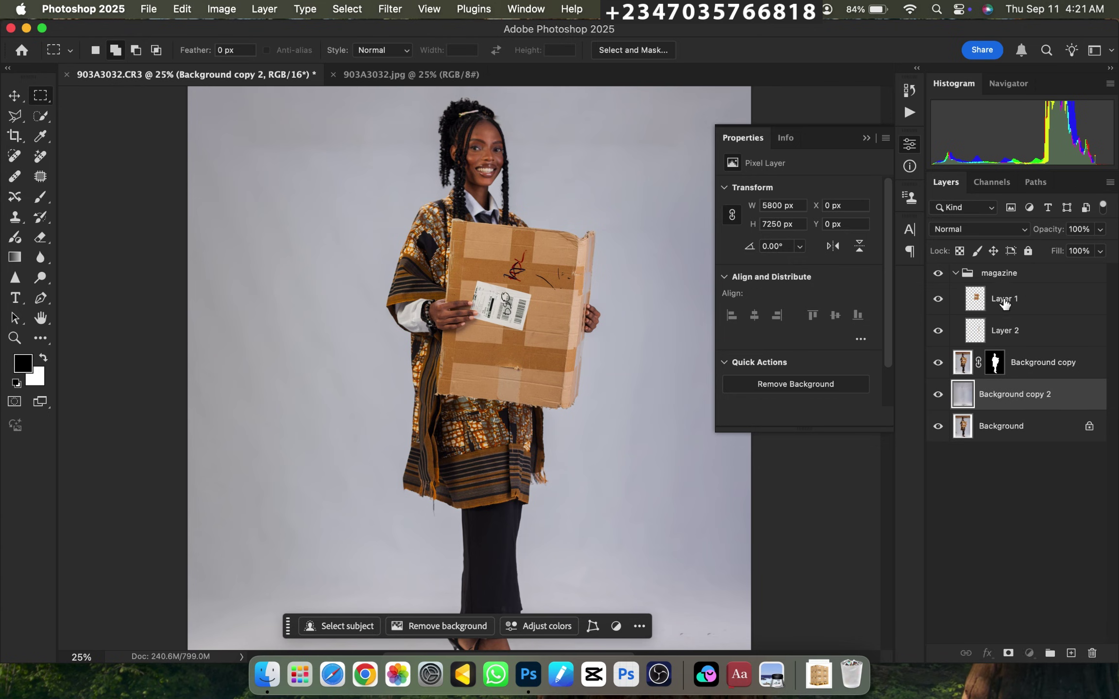
click(1004, 302)
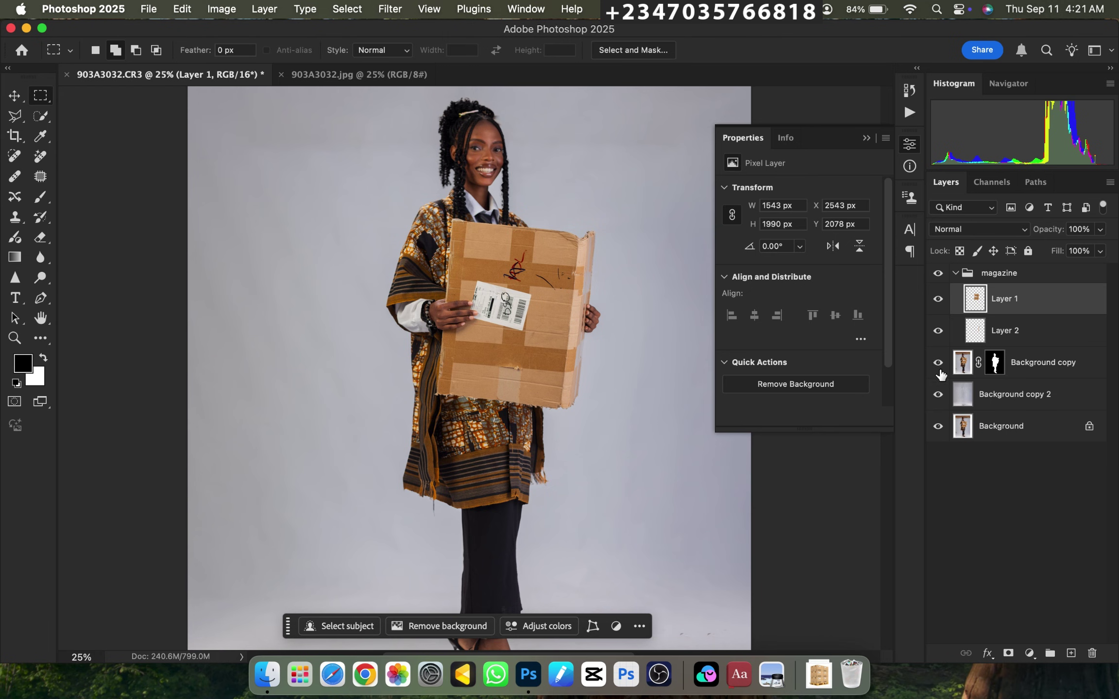
drag(940, 374, 939, 426)
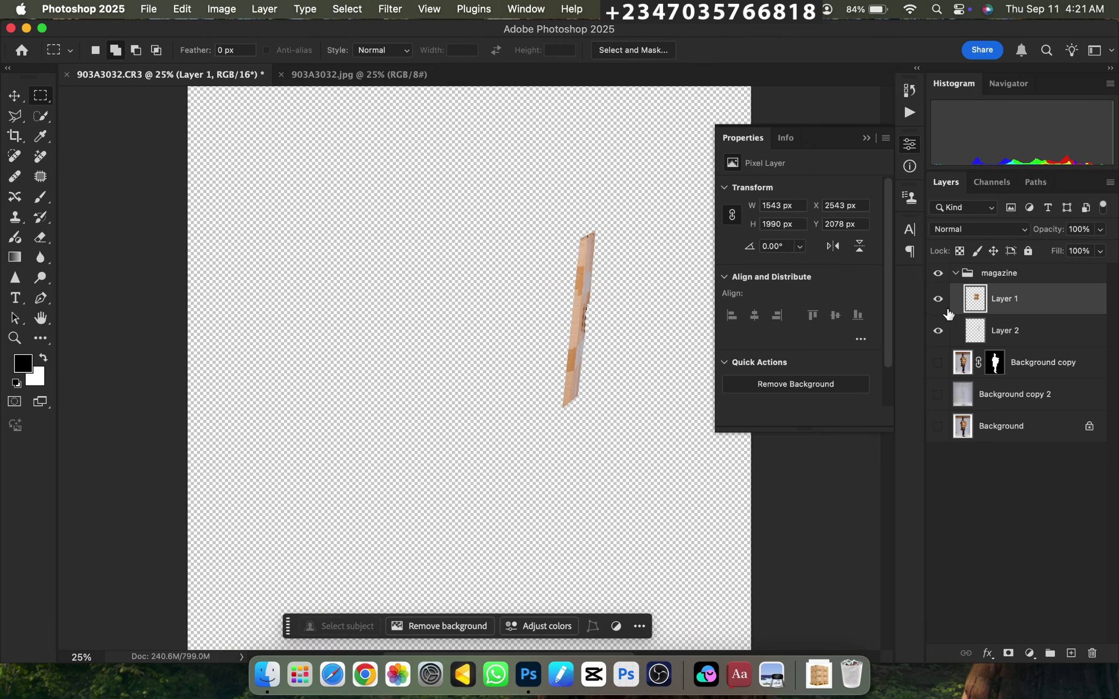
drag(936, 372, 941, 450)
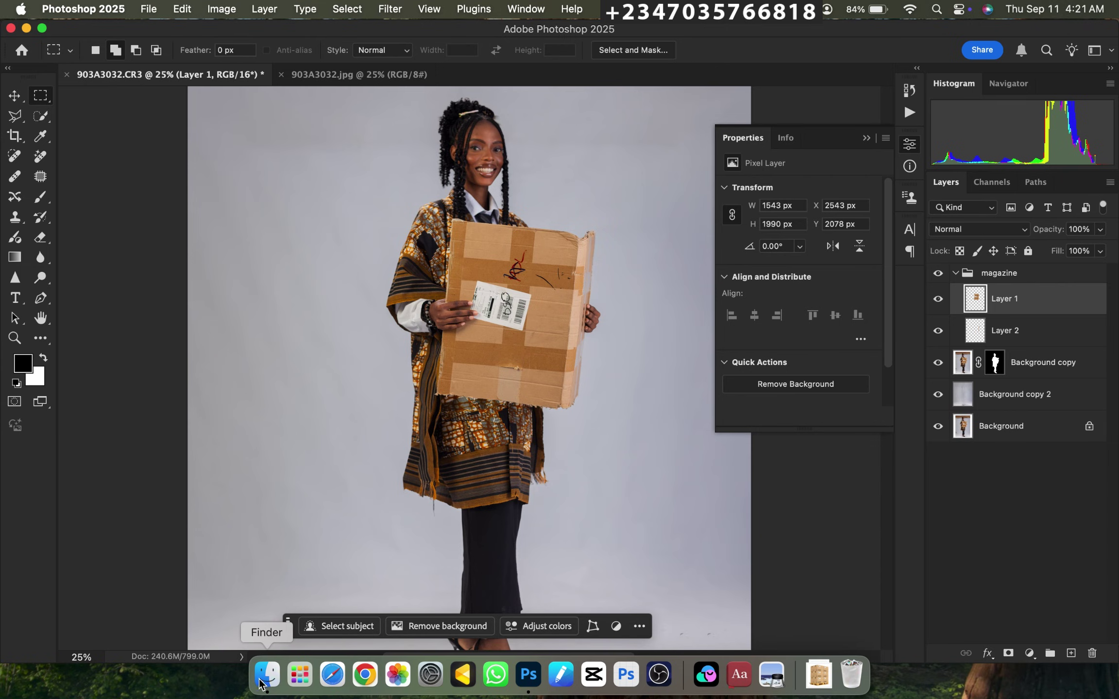
Switch to Finder and place 002.jpg from the fianlle folder into the photo document above Layer 1.
click(267, 675)
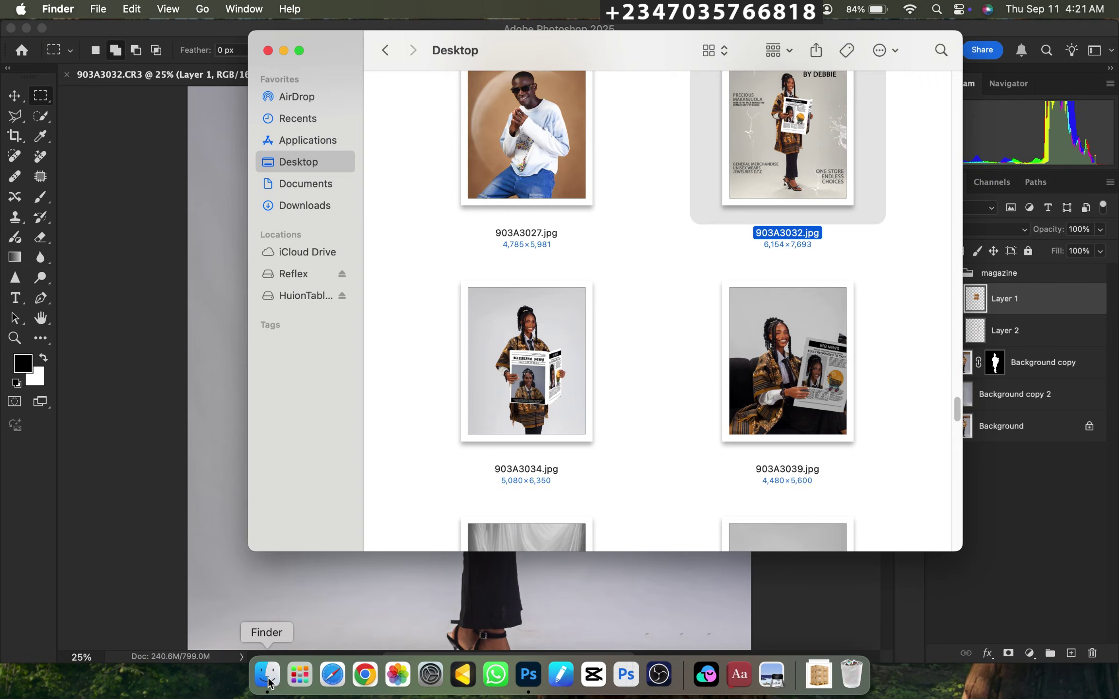
click(306, 209)
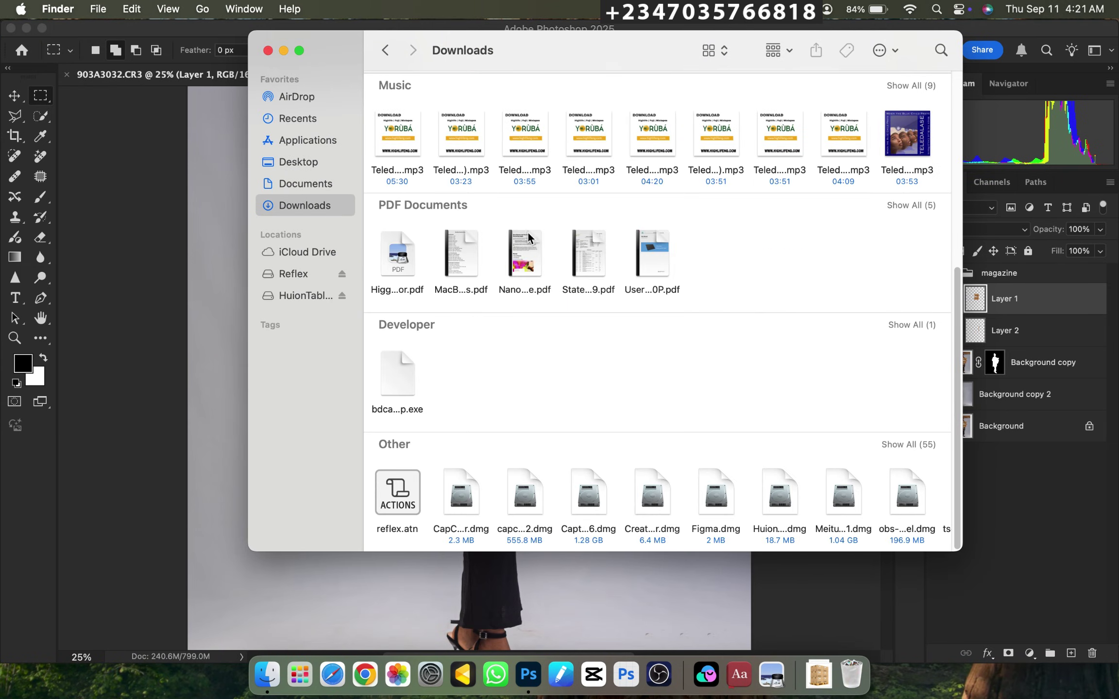
click(504, 141)
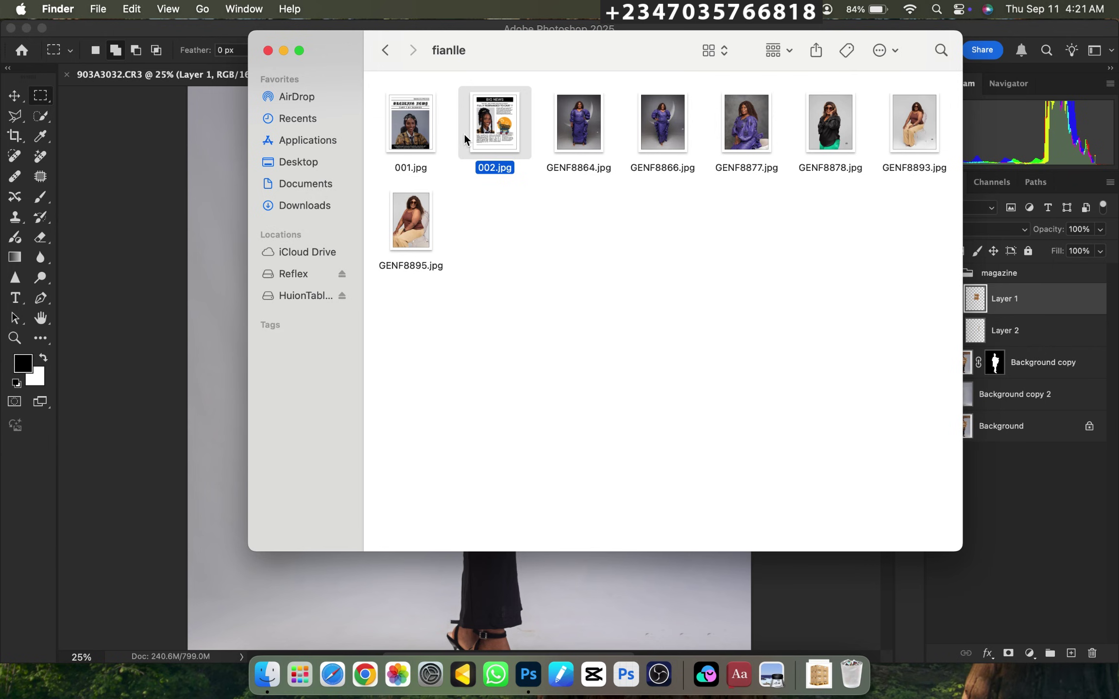
drag(487, 128, 243, 340)
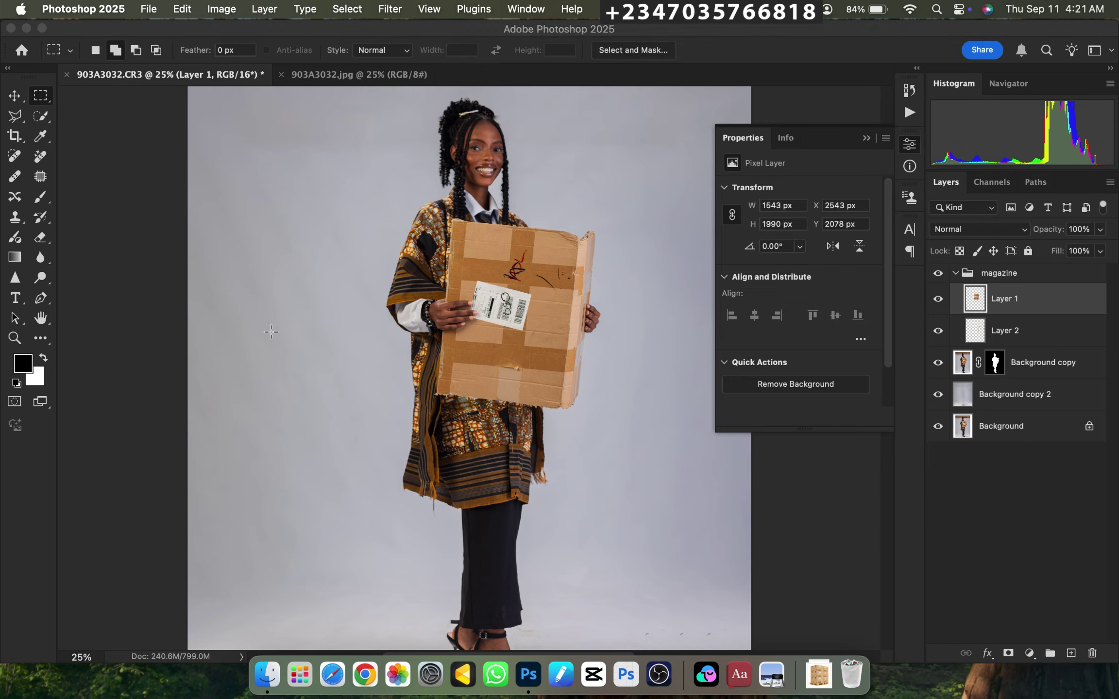
Scale the placed newspaper page to about 29%, rotate it about 6° and position it over the box's front face.
key(super+minus)
drag(312, 368, 486, 369)
drag(630, 369, 496, 326)
drag(419, 318, 437, 238)
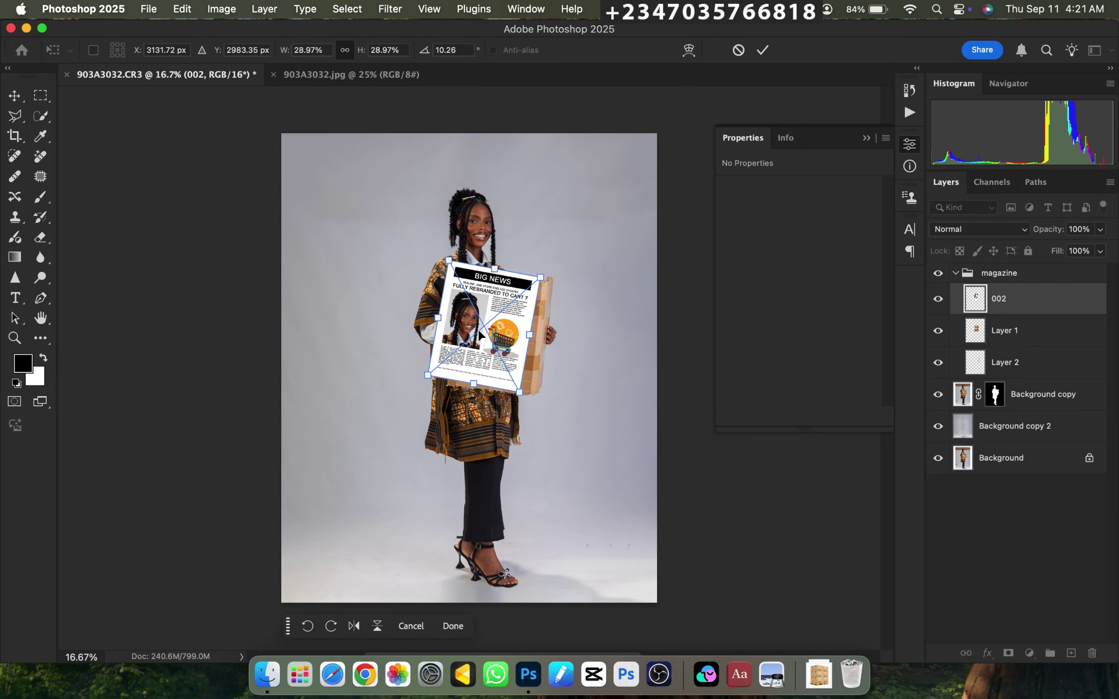
drag(500, 311, 513, 322)
drag(418, 369, 421, 371)
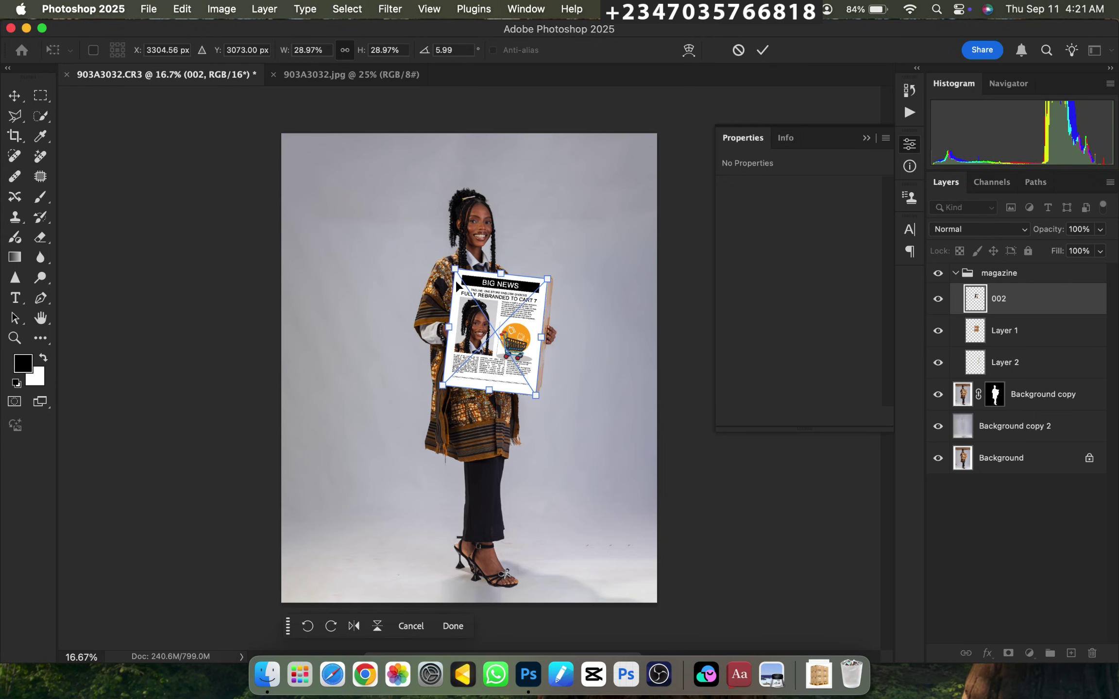
key(Return)
Clip the 002 newspaper layer to Layer 1 and check the fit by briefly hiding Layer 1.
key(super+equal)
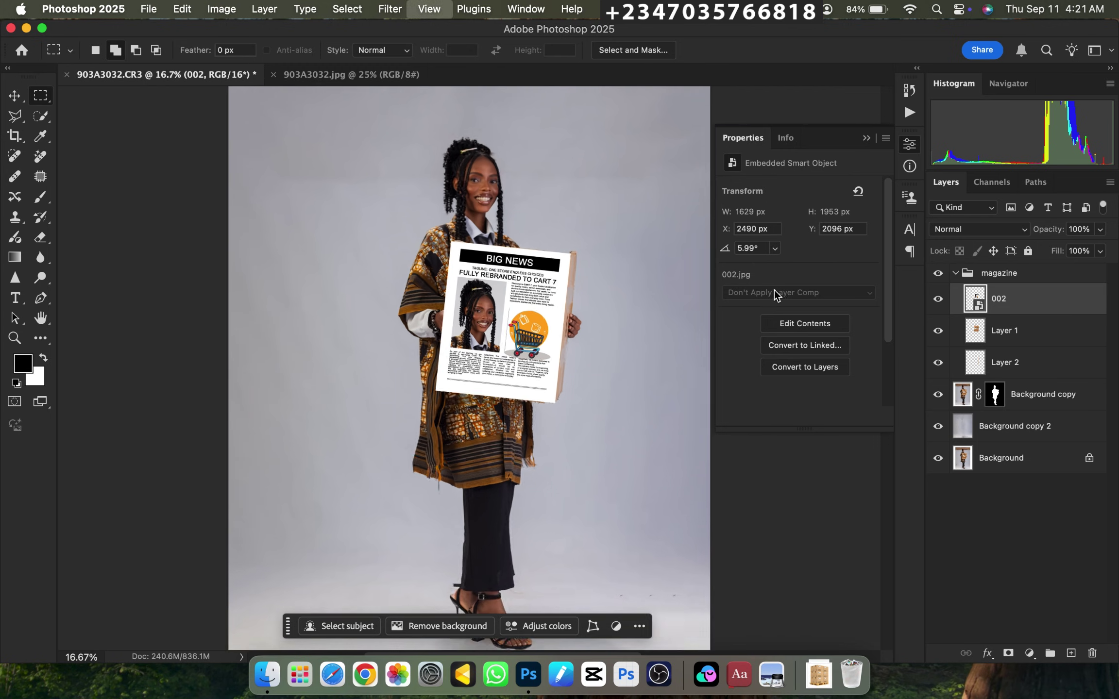
key(super+equal)
right_click(1026, 303)
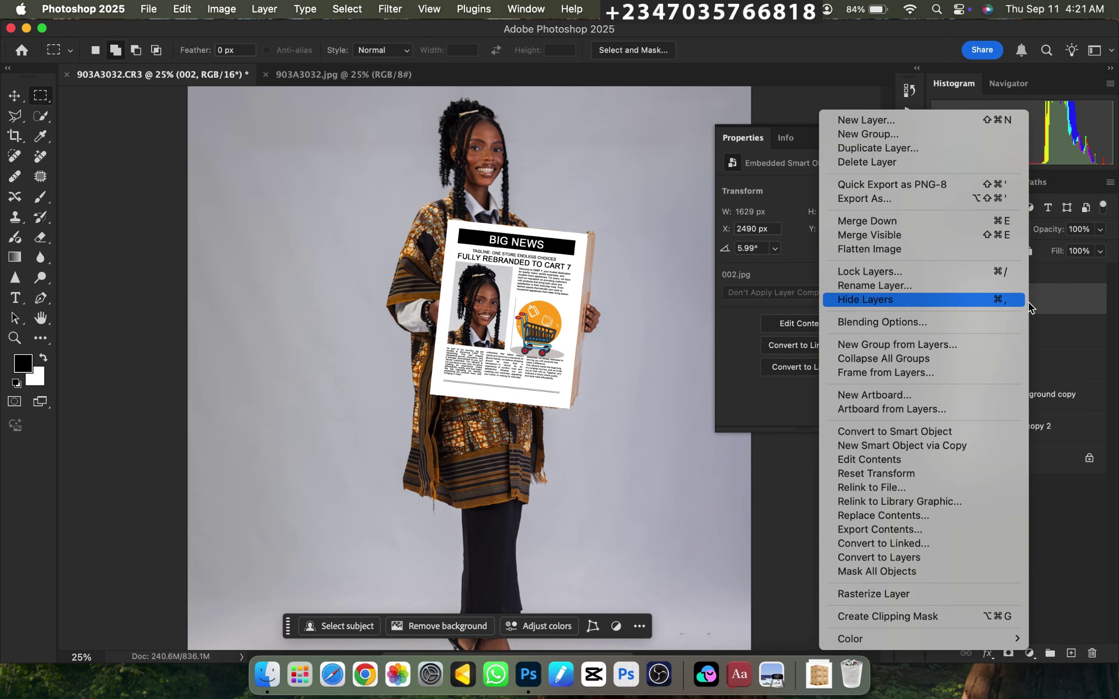
click(885, 621)
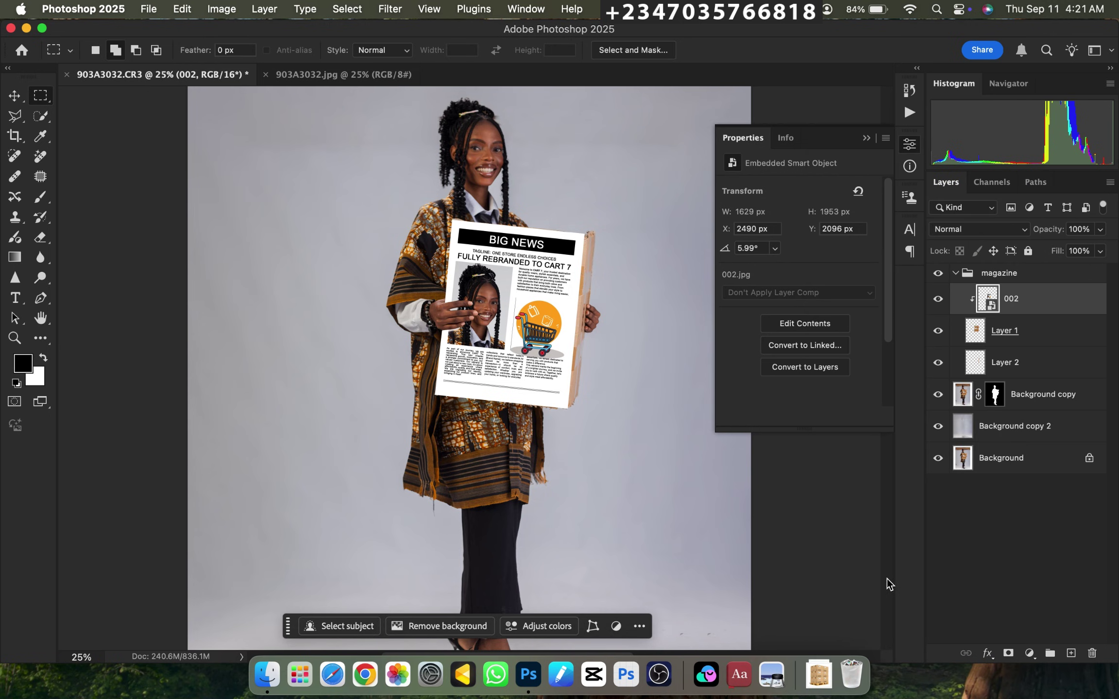
key(super+equal)
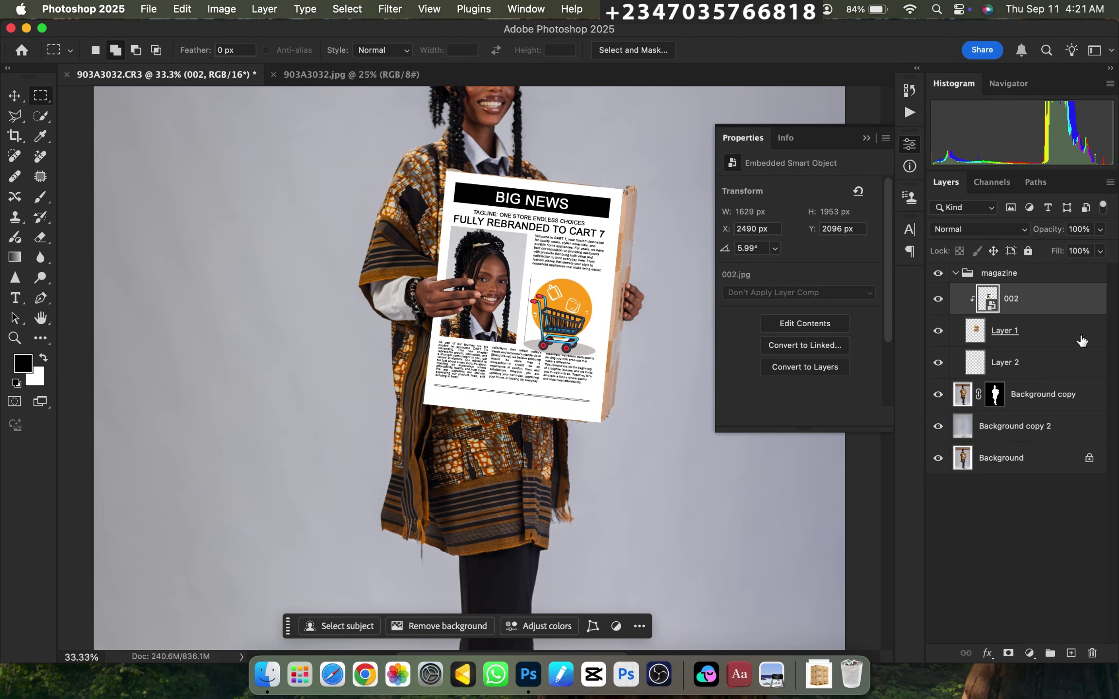
click(938, 331)
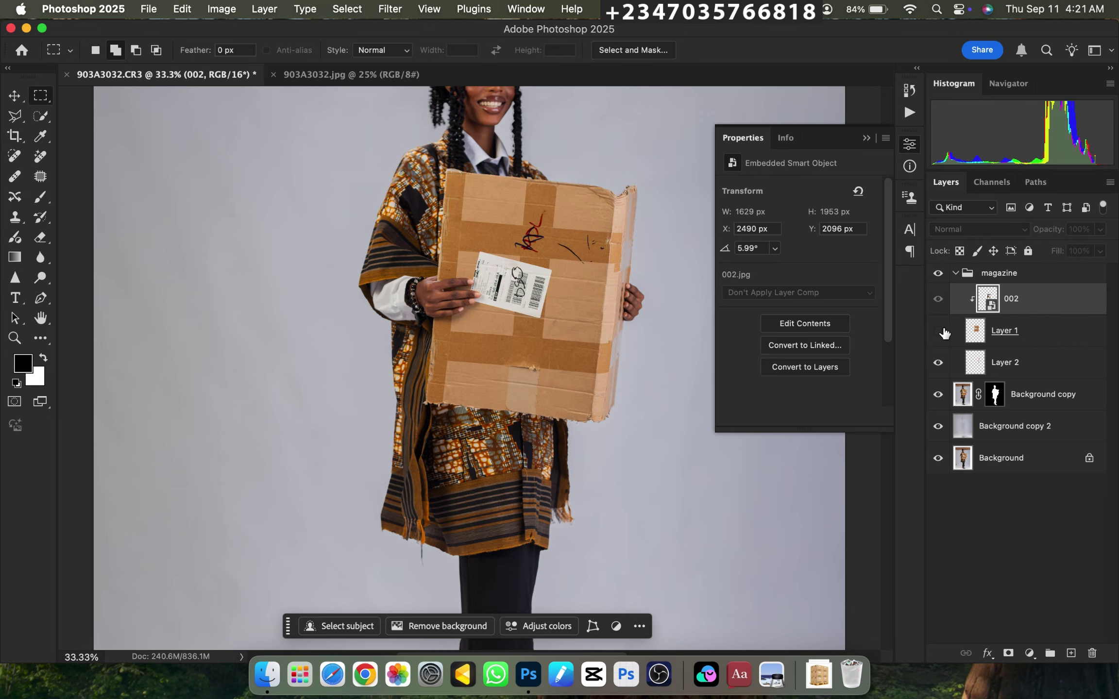
click(938, 332)
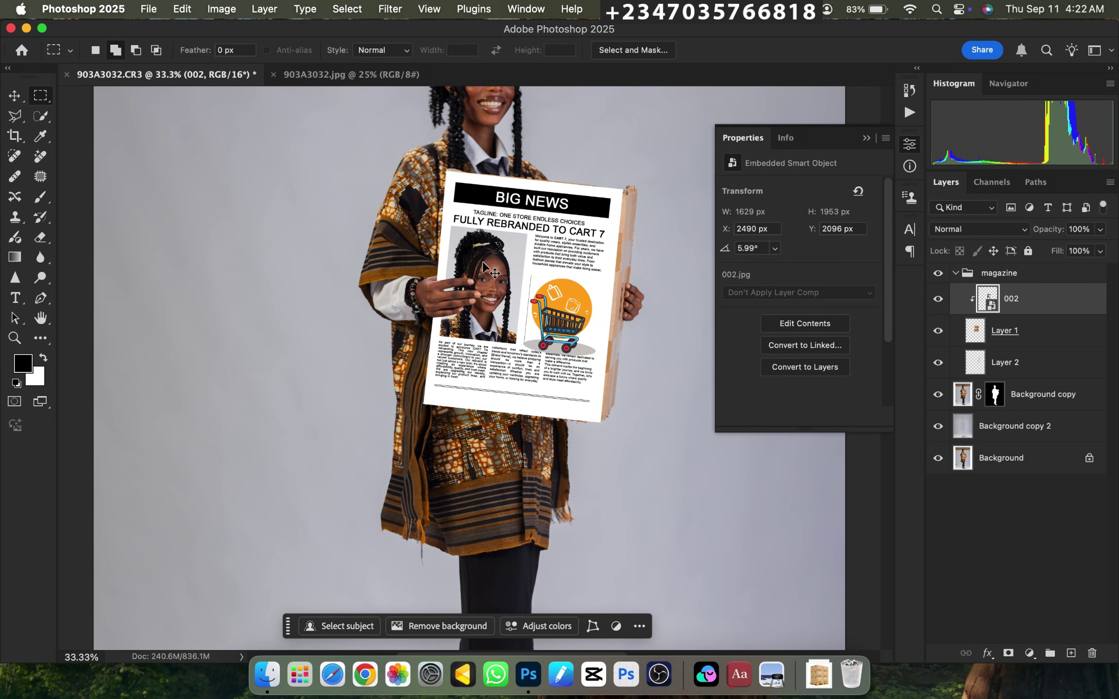
Distort the corners of the 002 newspaper page to match the outline of the box's front face.
key(super+t)
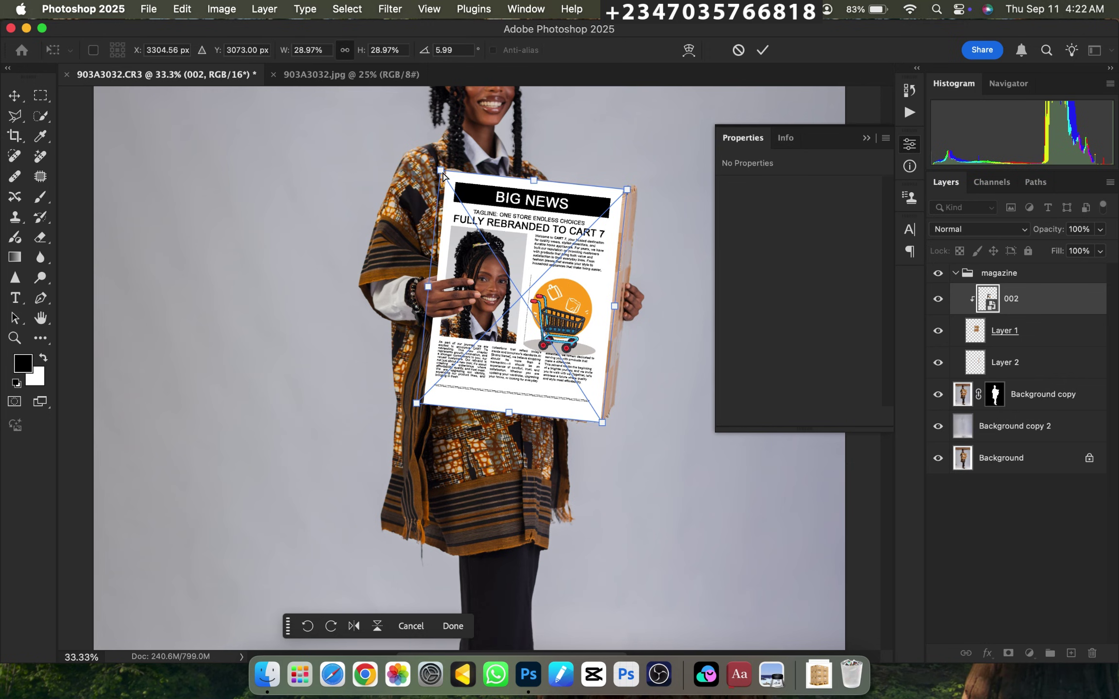
drag(443, 176, 450, 171)
drag(626, 192, 628, 192)
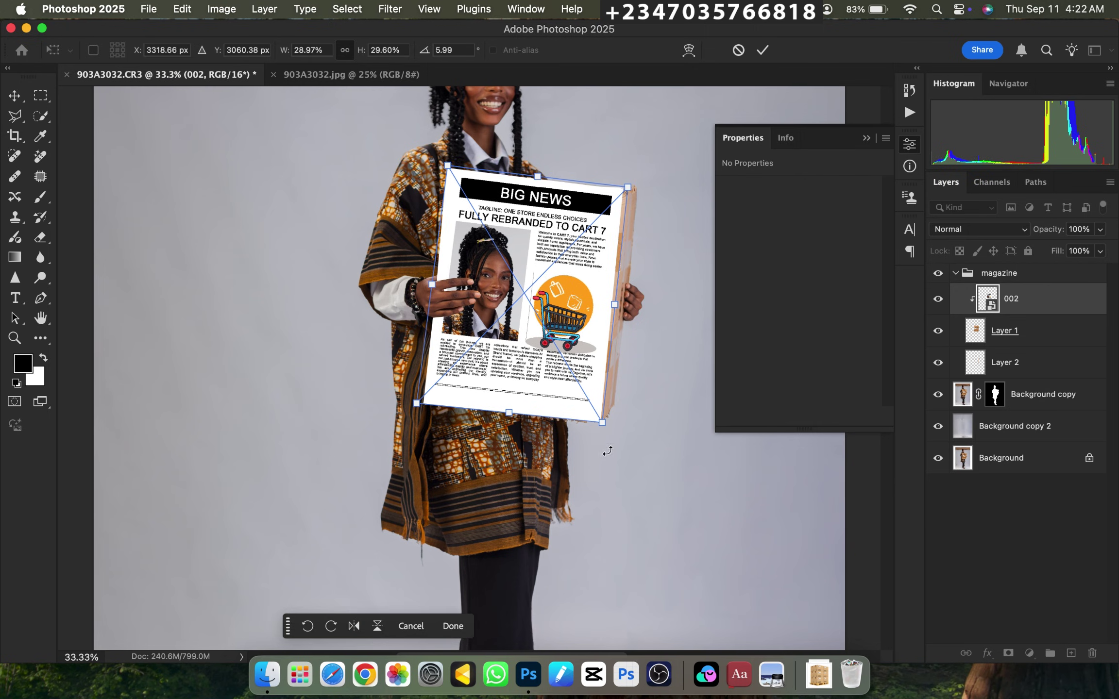
drag(601, 424, 602, 428)
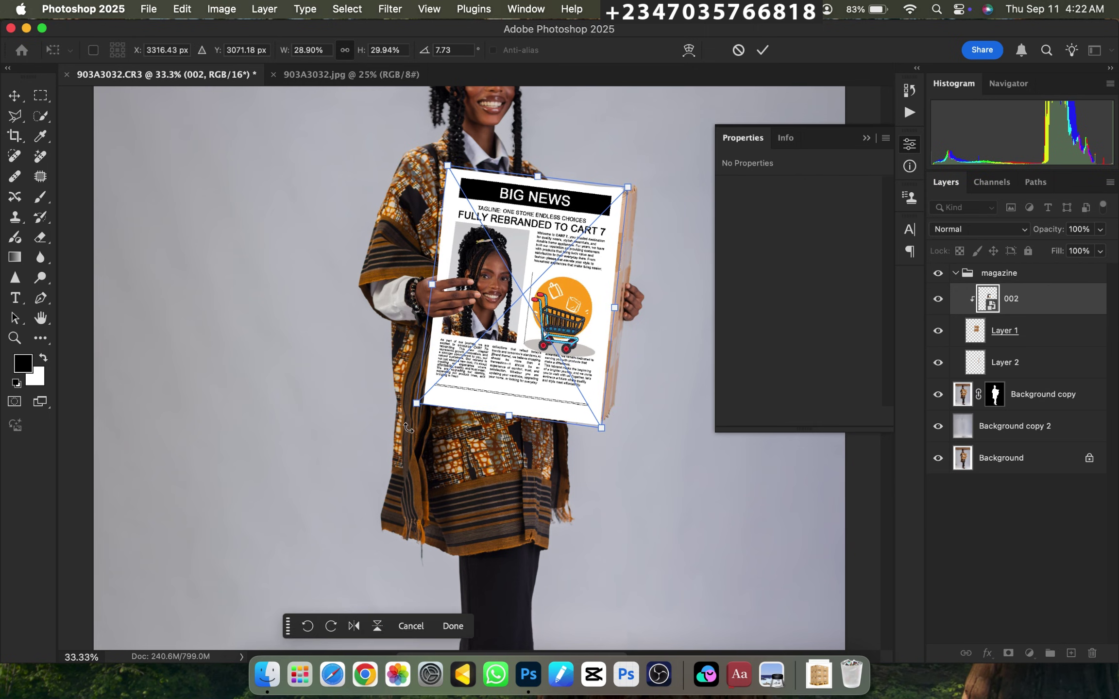
drag(418, 408, 417, 408)
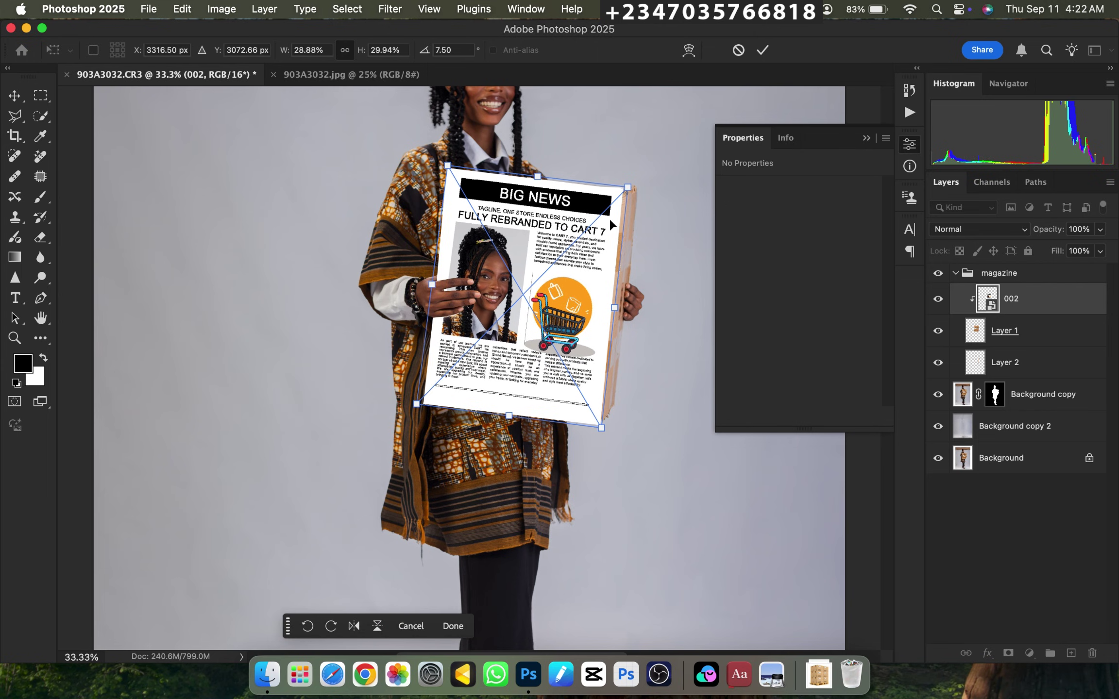
drag(628, 187, 630, 209)
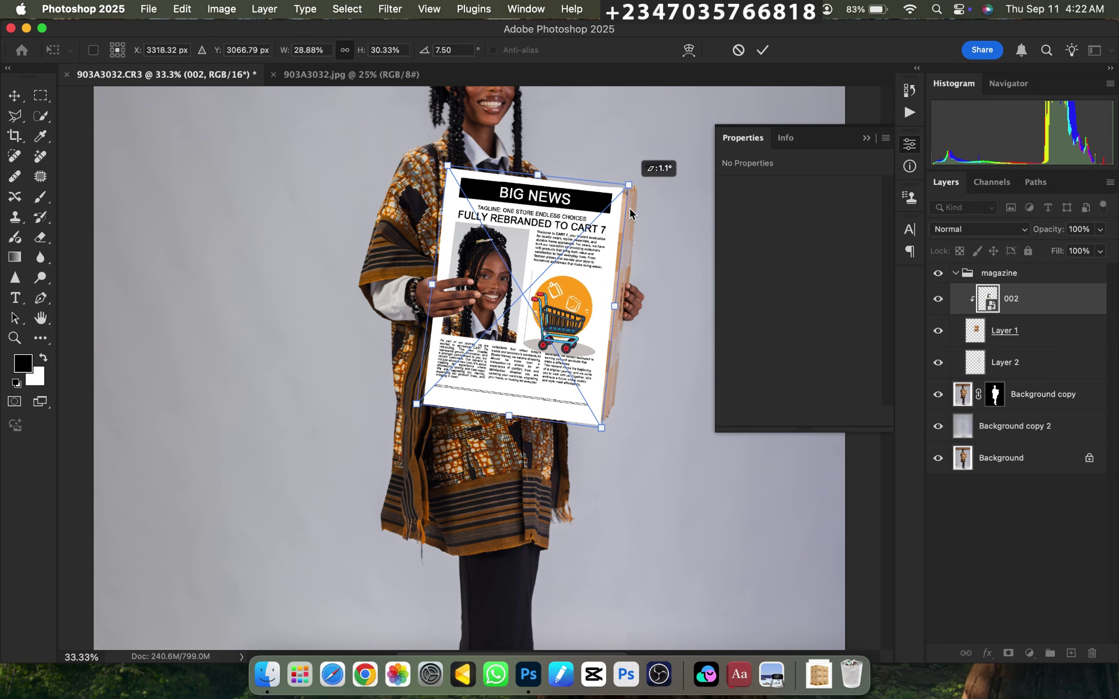
key(Return)
key(m)
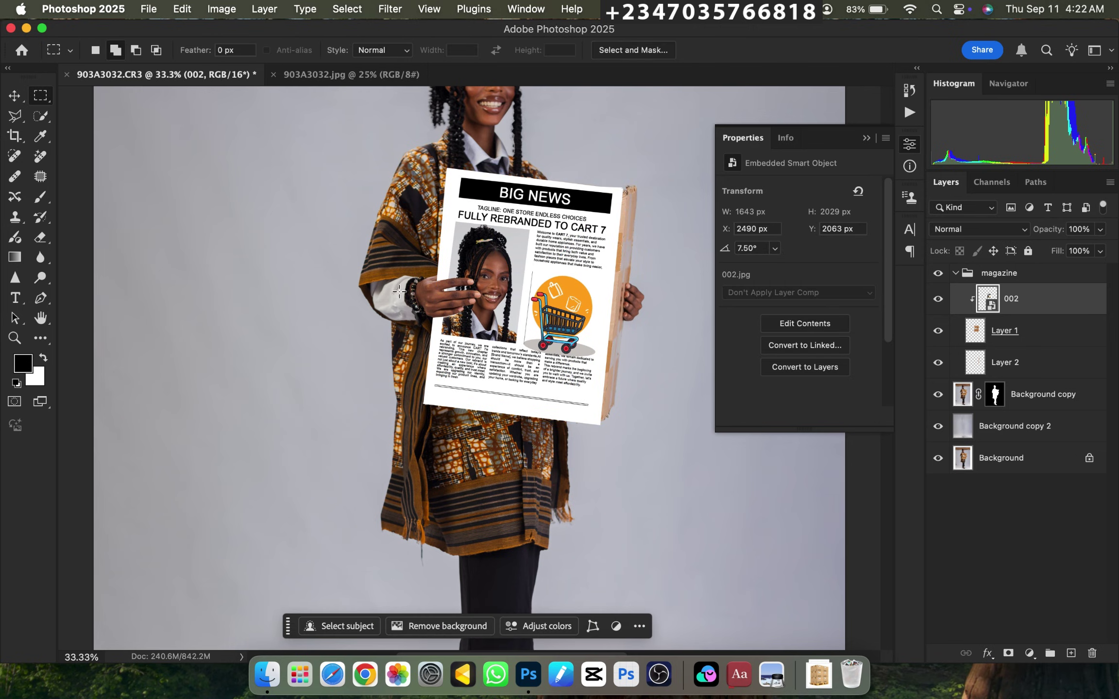
Switch to Finder and place 001.jpg from the fianlle folder into the photo document above Layer 2.
key(super+minus)
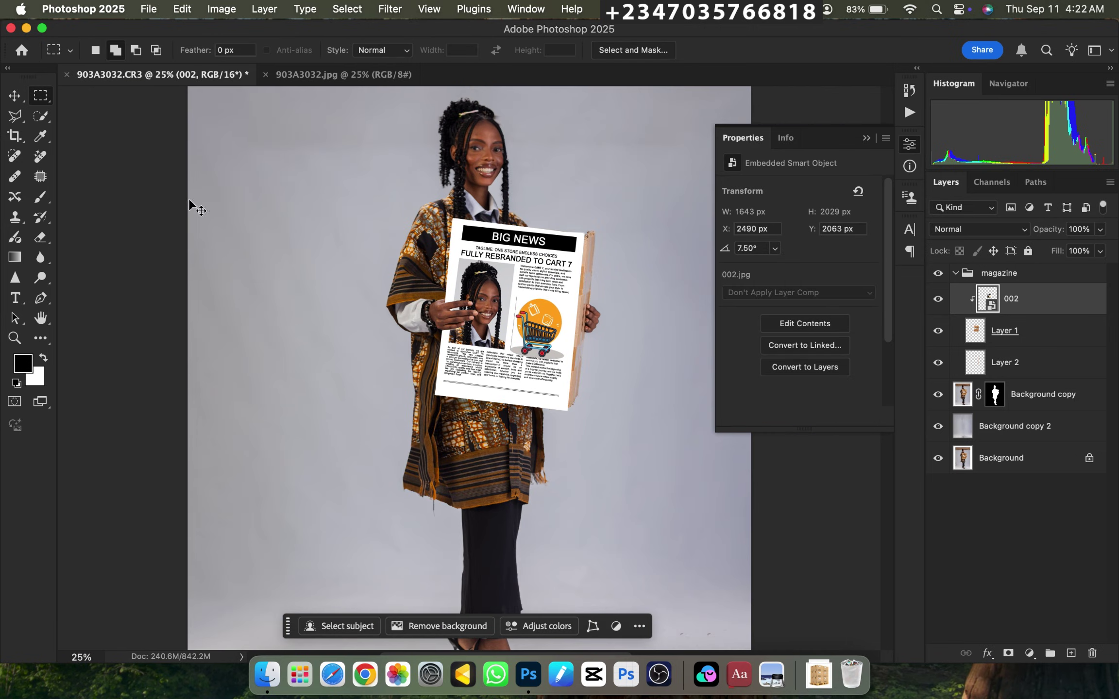
key(super+minus)
key(super+plus)
click(1041, 369)
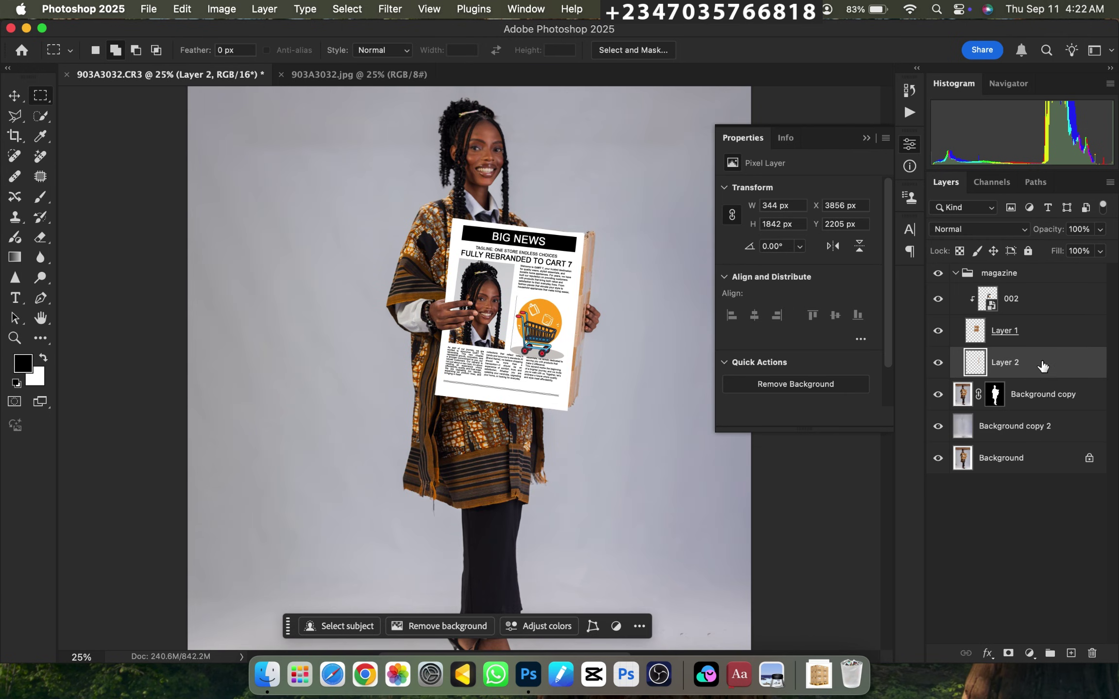
click(267, 675)
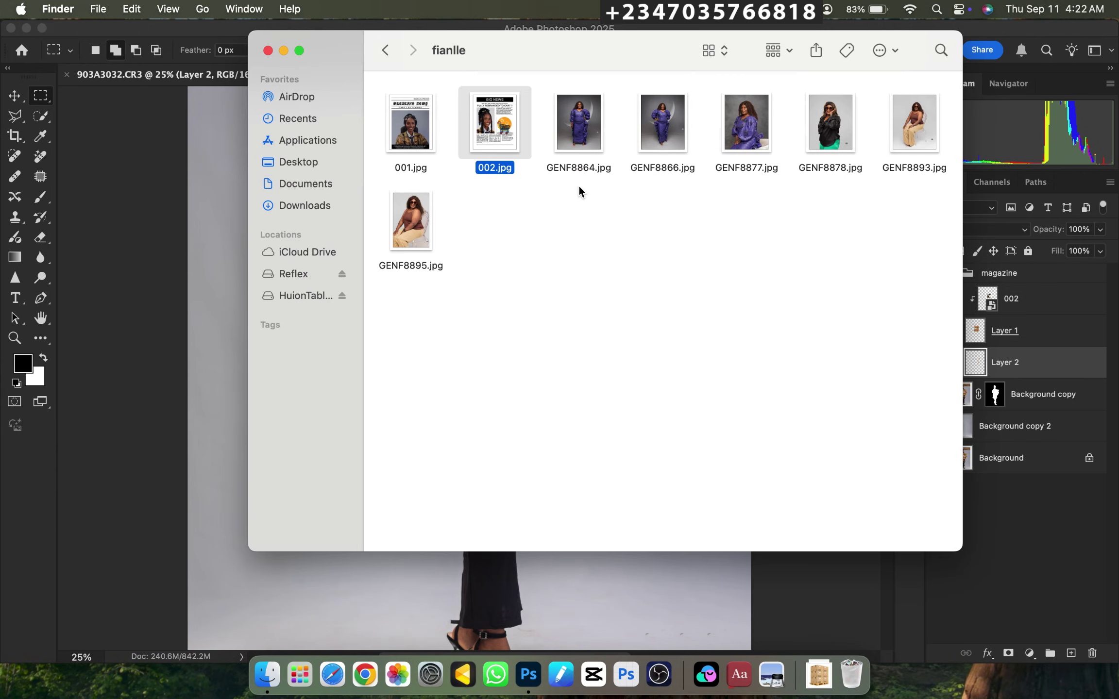
drag(431, 147, 204, 229)
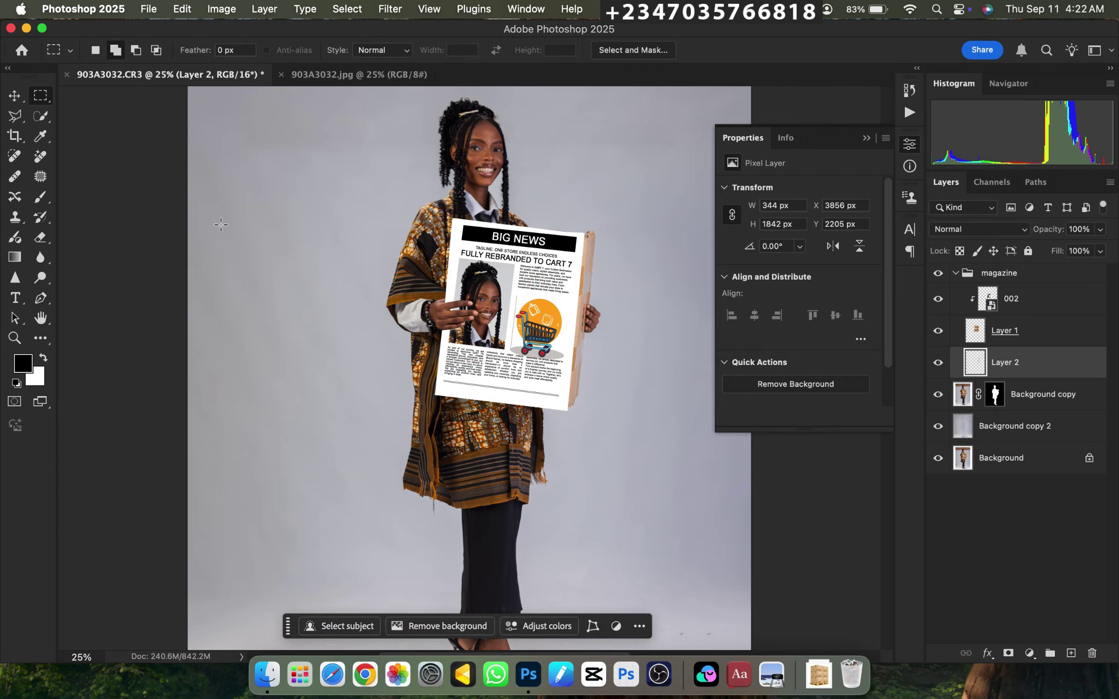
key(super+minus)
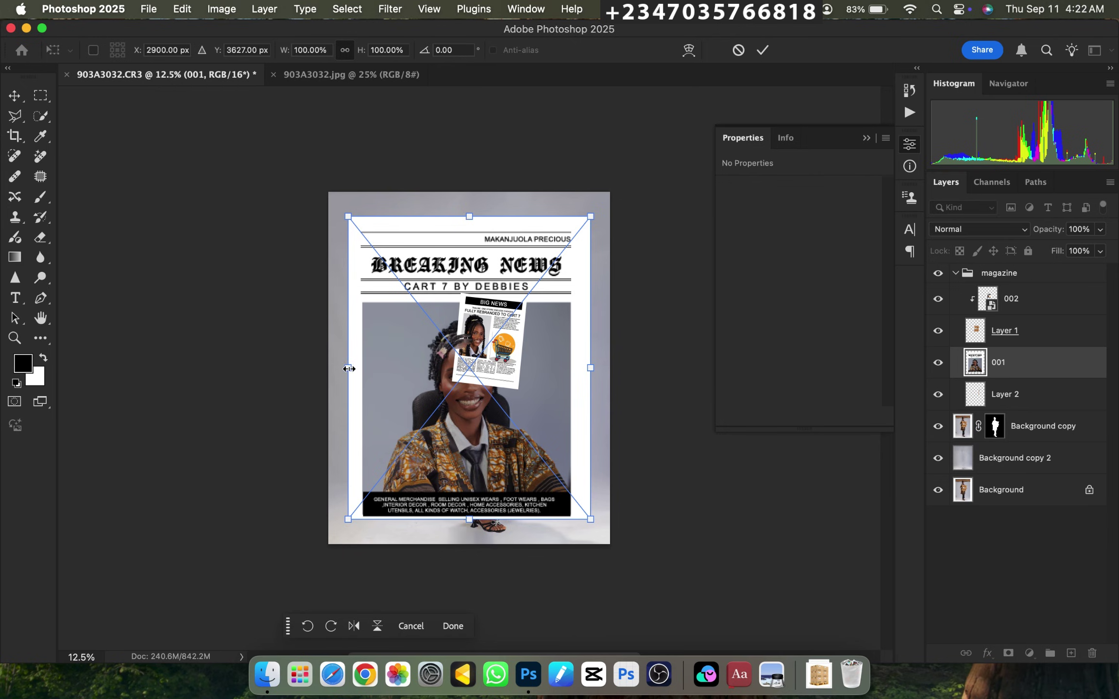
Scale the placed 001 newspaper page to about 31% over the box's side face and clip it to Layer 2.
drag(349, 369, 530, 331)
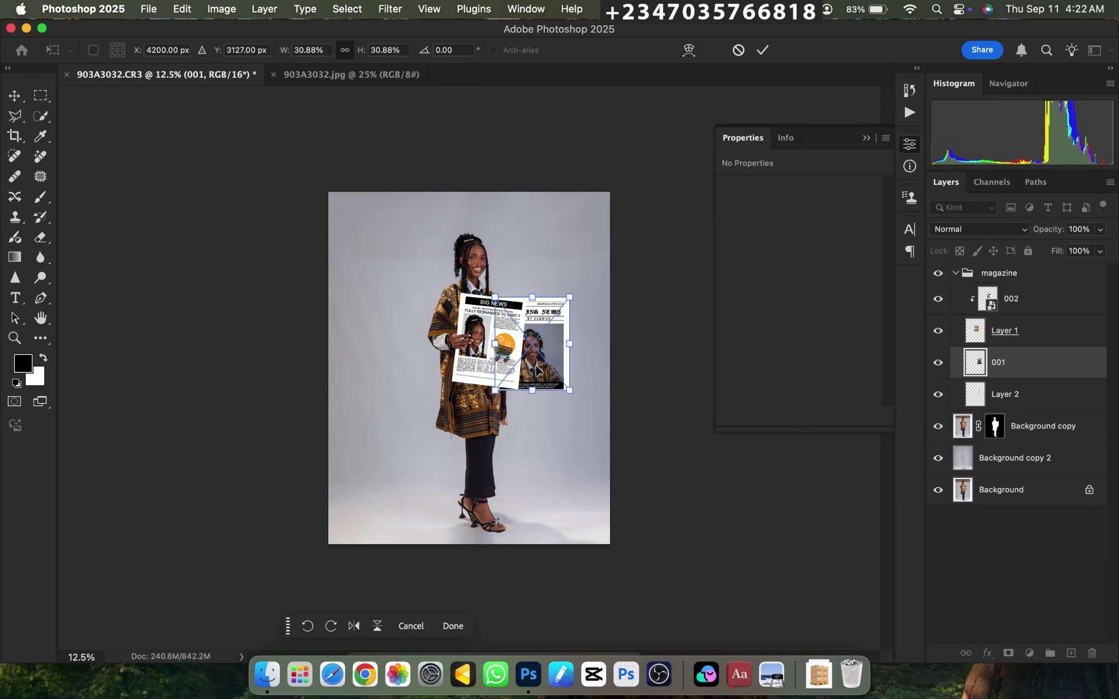
key(Return)
right_click(1030, 371)
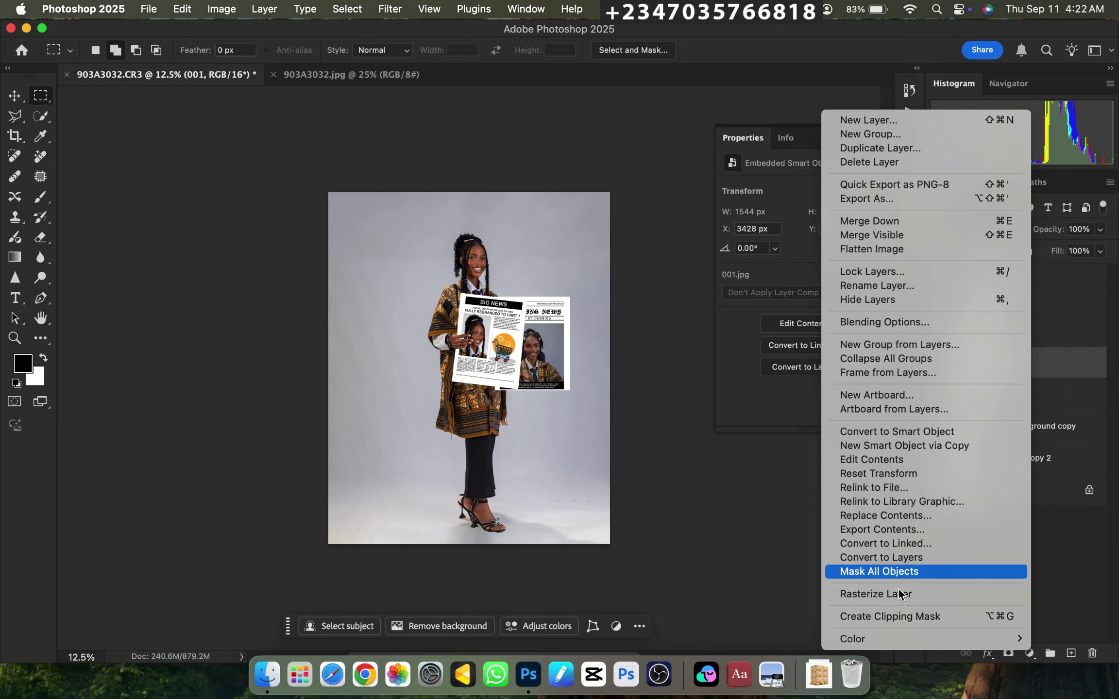
click(871, 617)
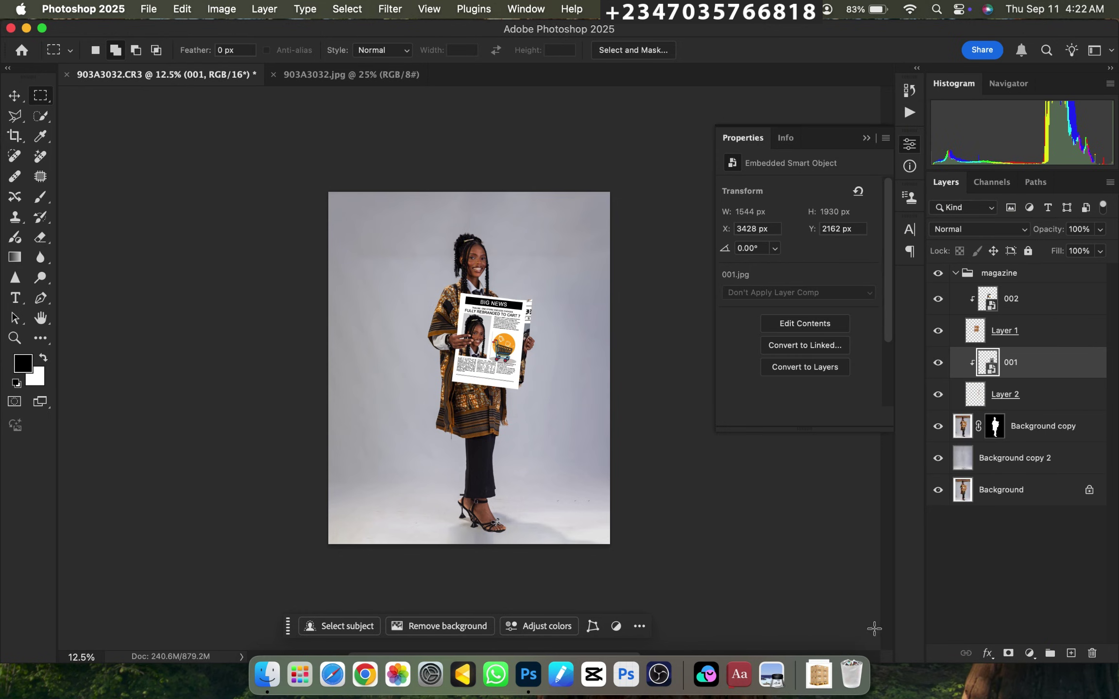
Distort the corners of the 001 newspaper page to follow the narrow side face of the box.
key(super+t)
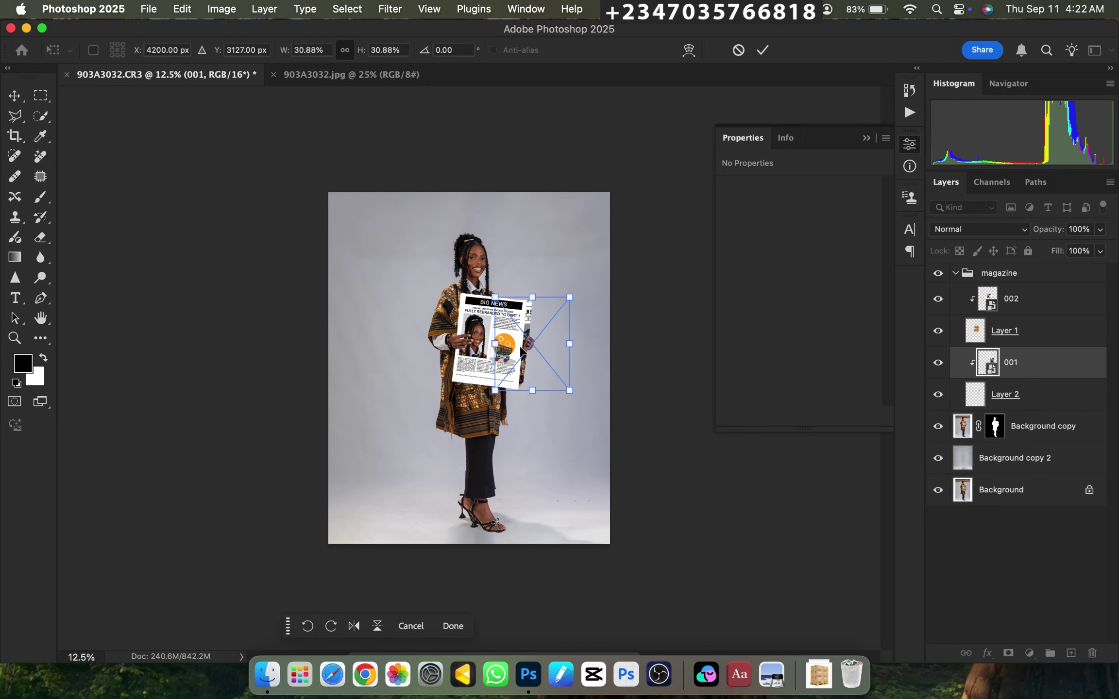
drag(569, 394, 530, 396)
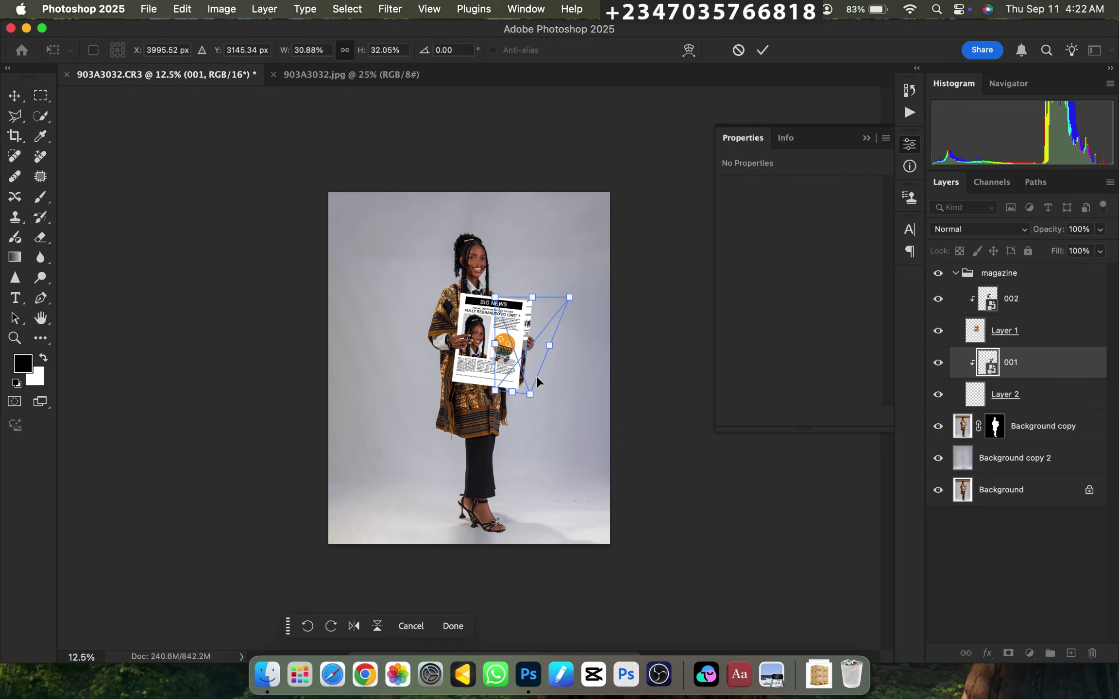
drag(569, 299, 542, 298)
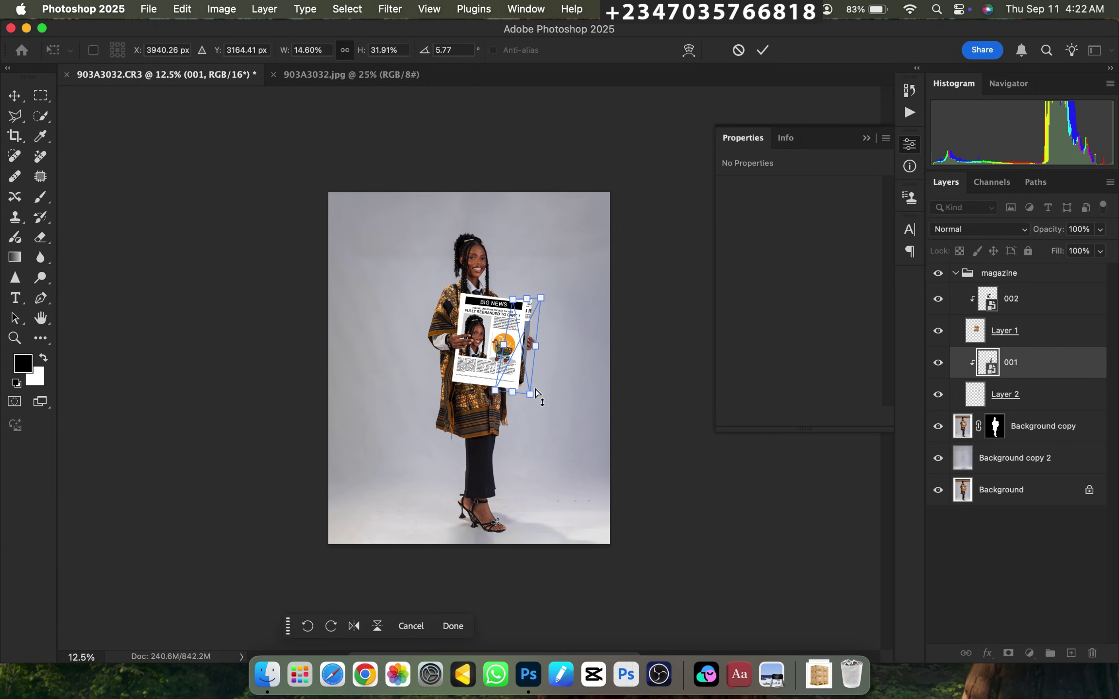
drag(534, 397, 511, 393)
key(Return)
key(m)
Examine the newspaper artwork on the box's front and side faces both close up and within the whole photo.
key(super+minus)
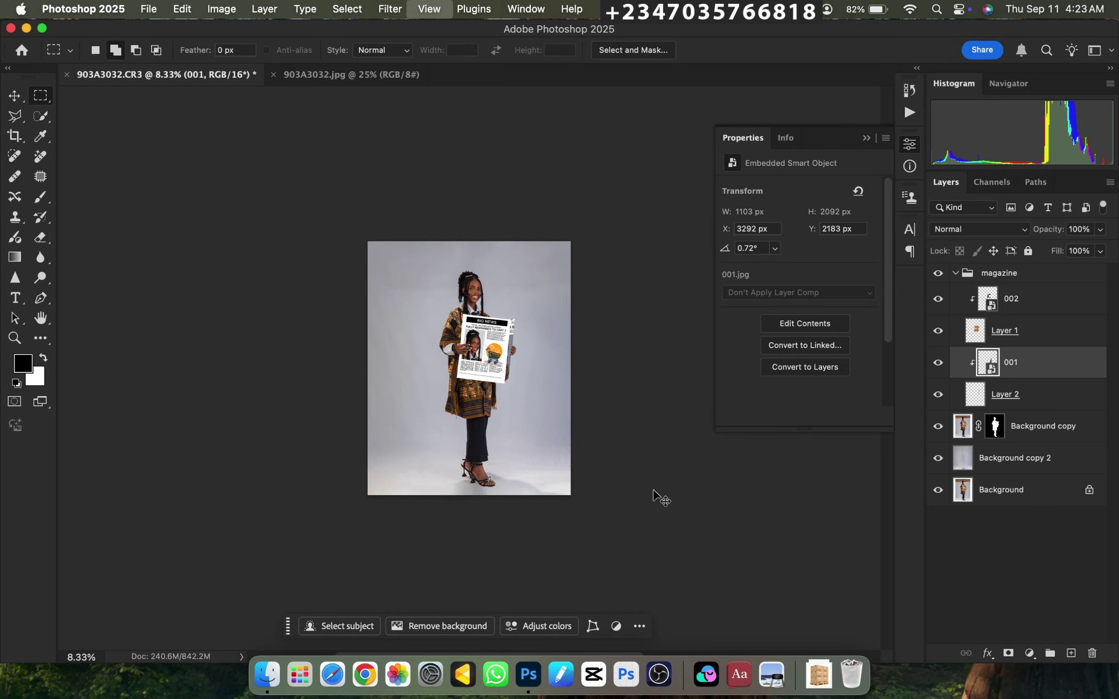
key(super+equal)
key(super+equal)
key(super+equal)
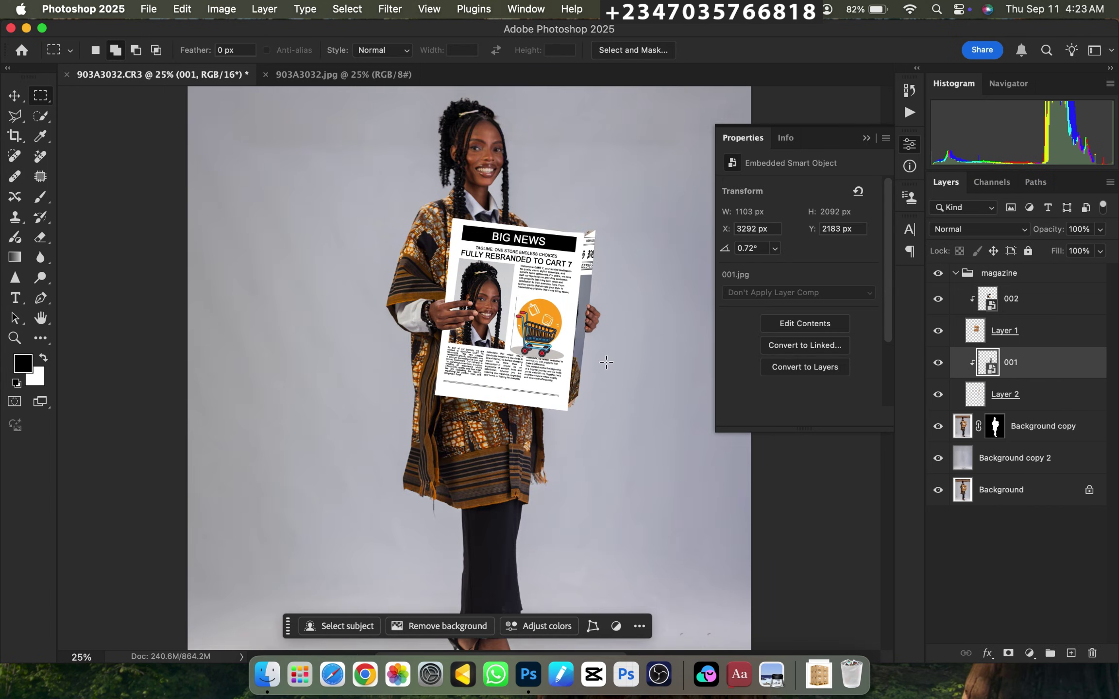
key(super+minus)
key(super+minus)
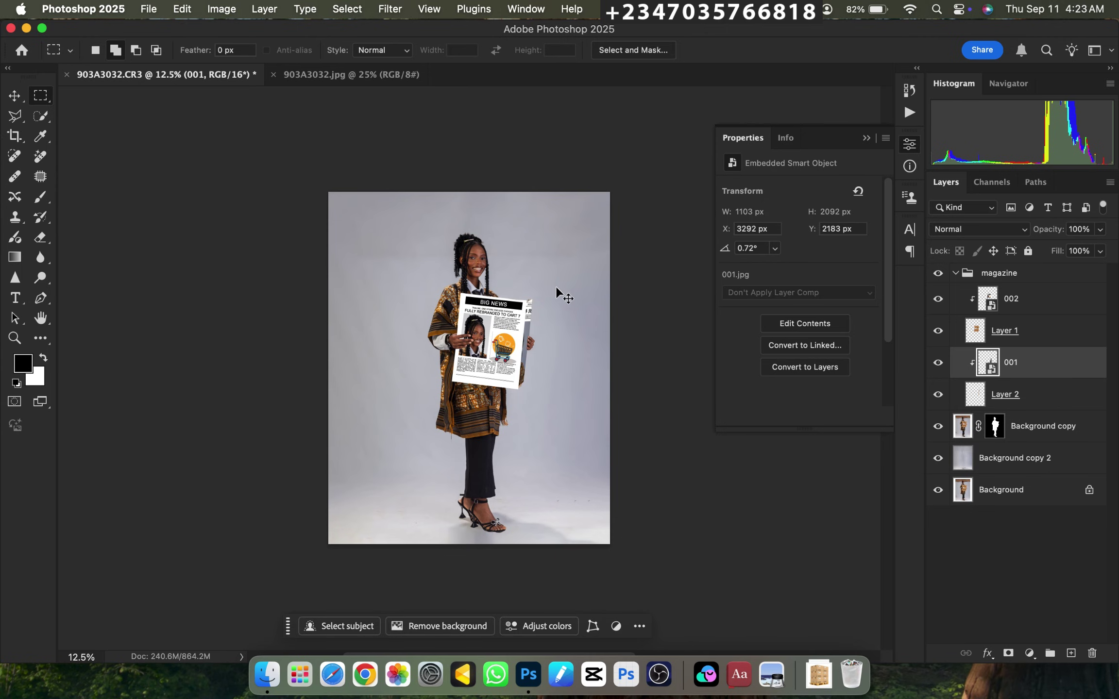
key(super+minus)
key(super+equal)
key(super+minus)
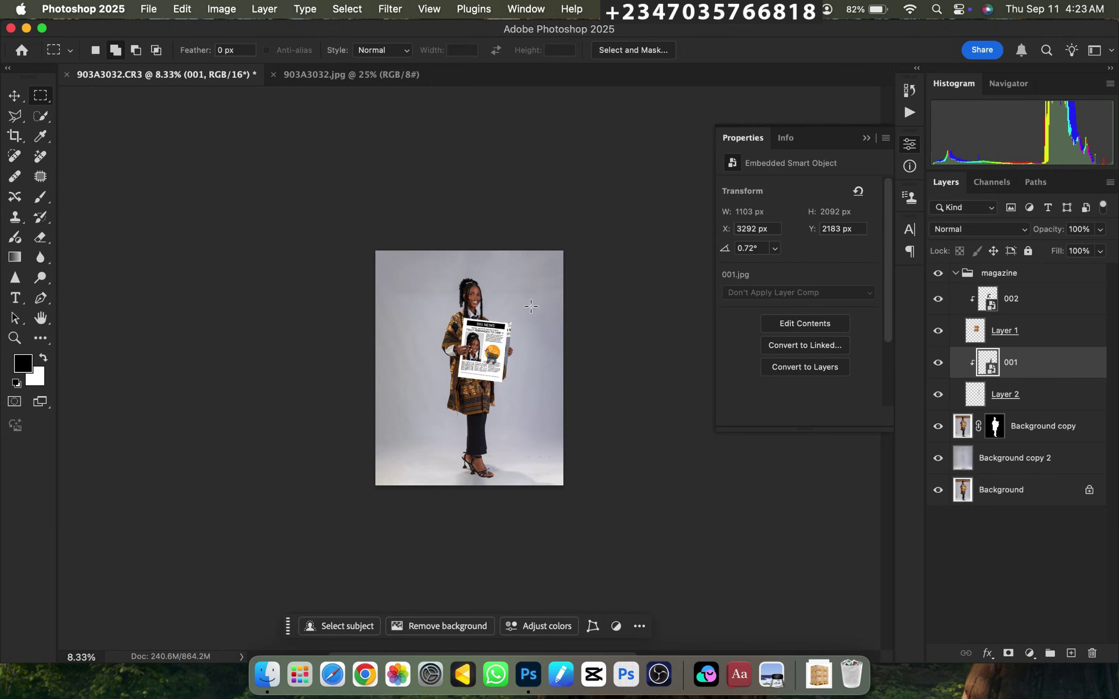
key(super+equal)
key(super+minus)
Examine the finished CART 7 cover in 903A3032.jpg for its layout, text and box artwork, and return to the 903A3032.CR3 document.
click(351, 75)
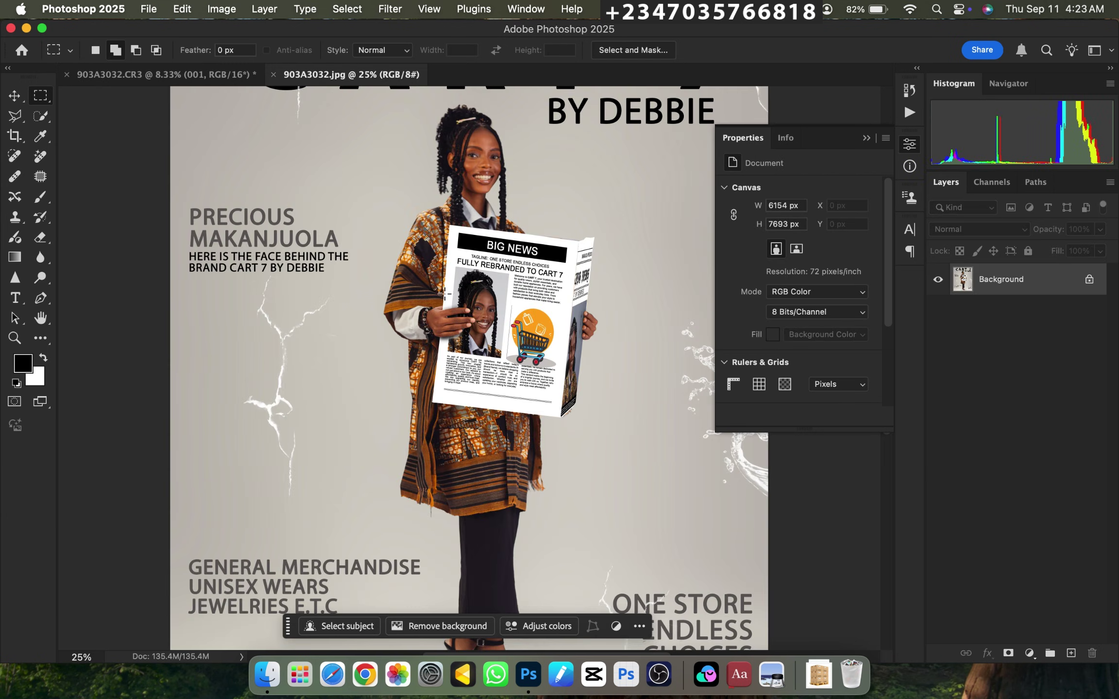
key(super+equal)
key(super+minus)
key(super+minus)
key(super+minus)
key(super+equal)
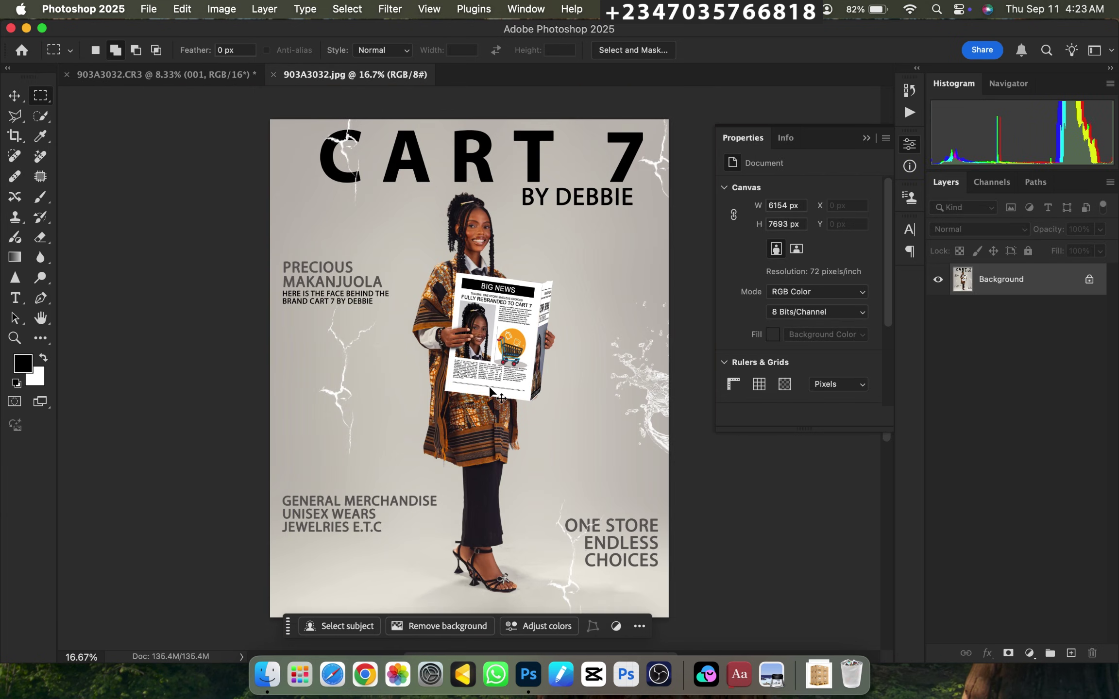
key(super+minus)
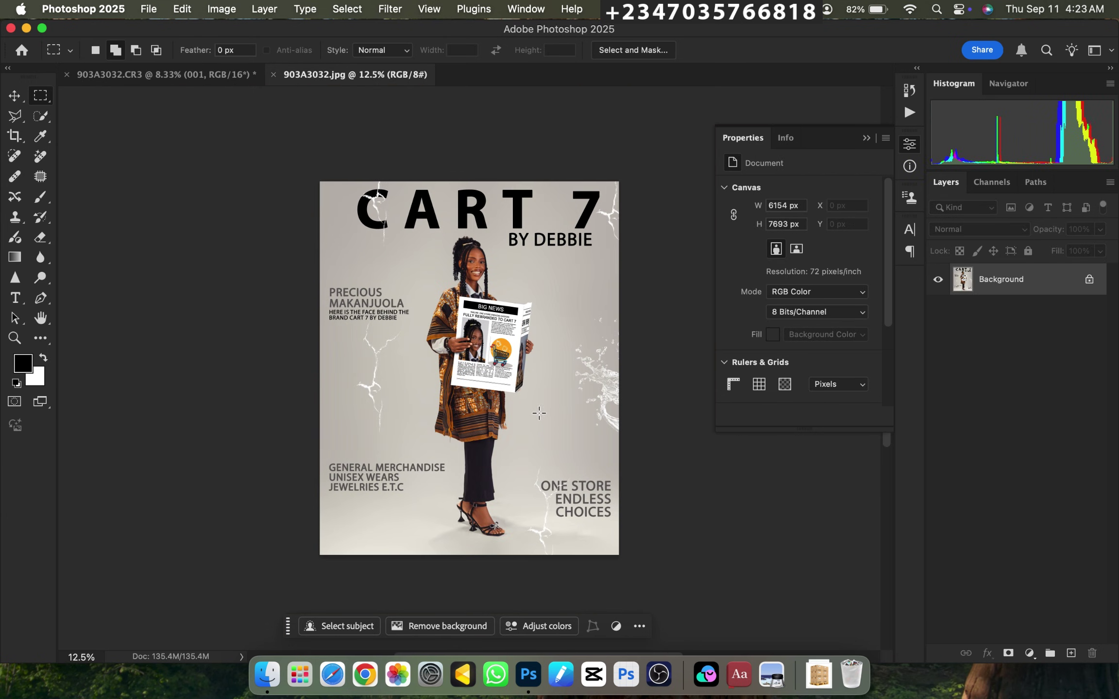
key(super+equal)
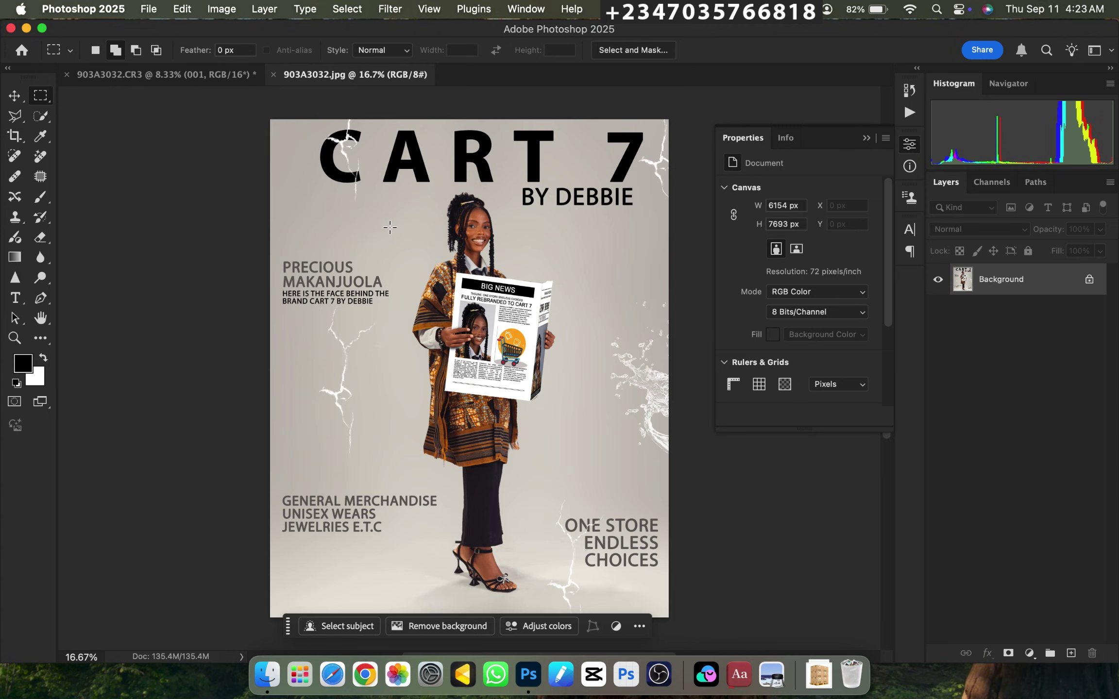
key(super+minus)
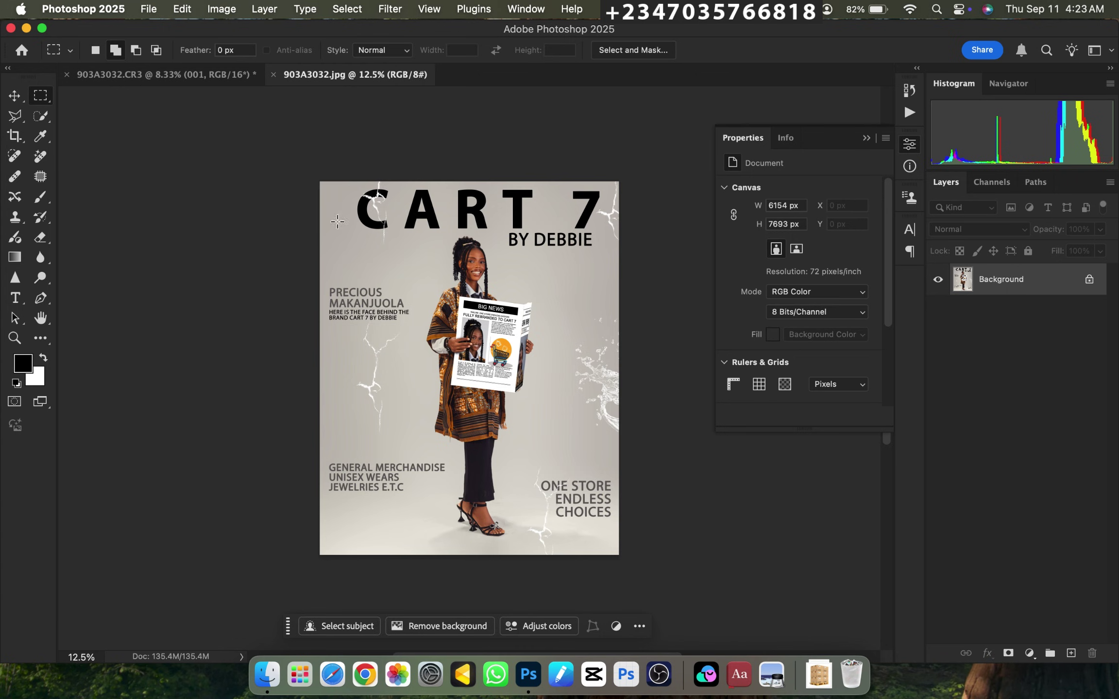
key(super+0)
click(190, 76)
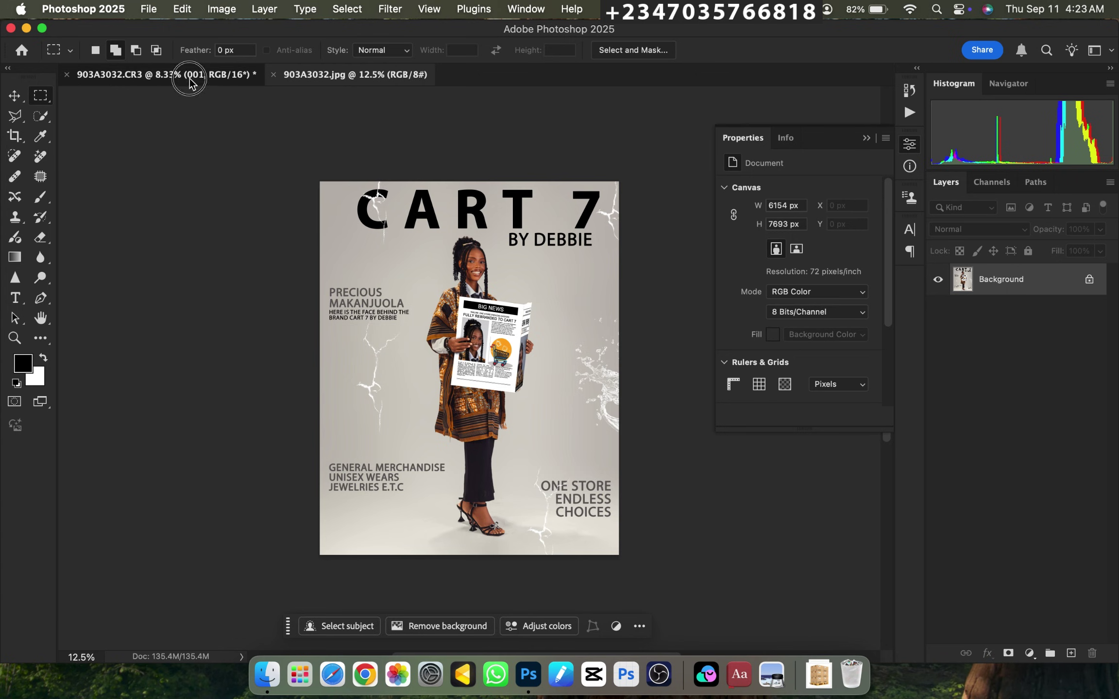